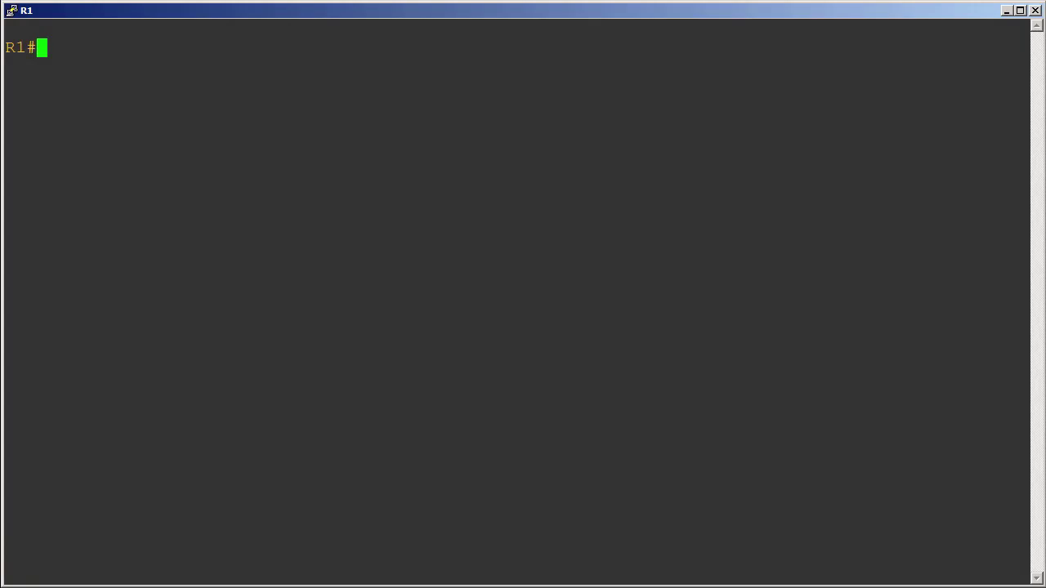
On R1, traceroute to 5.5.5.5 from source 1.1.1.1, then check its routing-table and BGP entries for 5.5.5.5/32
text(trace)
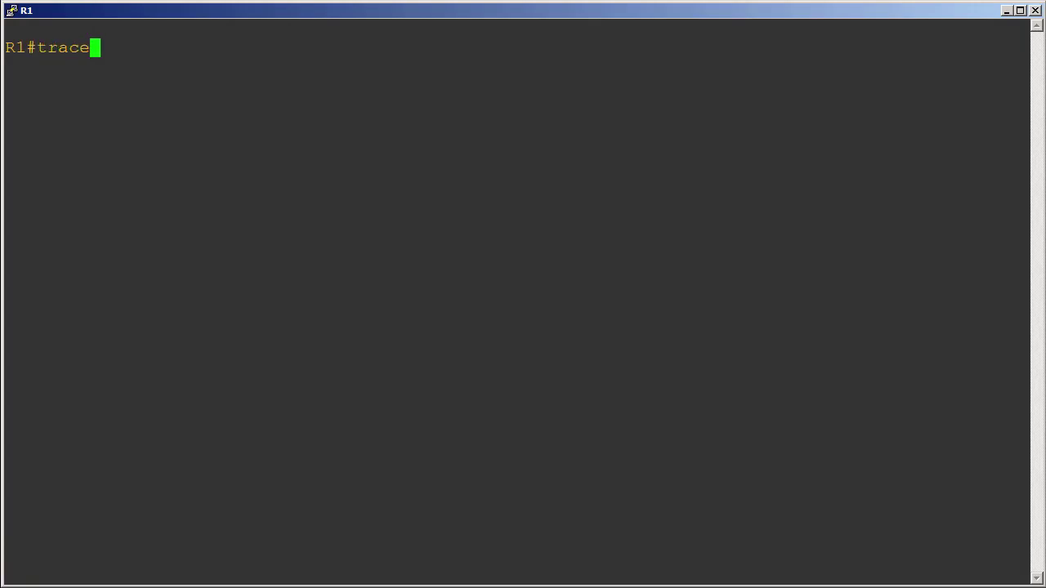
text(route 5.5.5.5 )
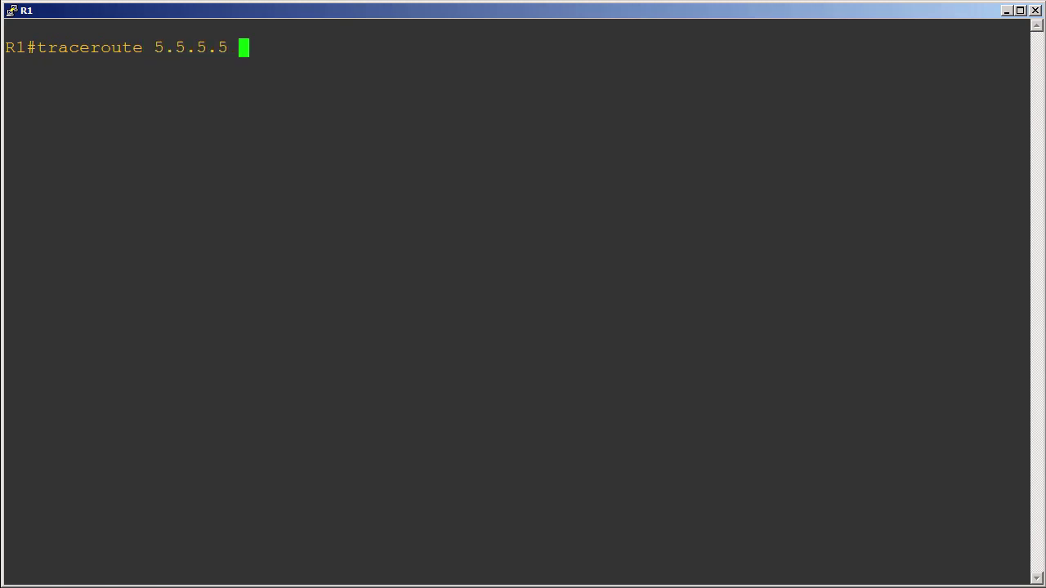
text(source 1.1.1.1)
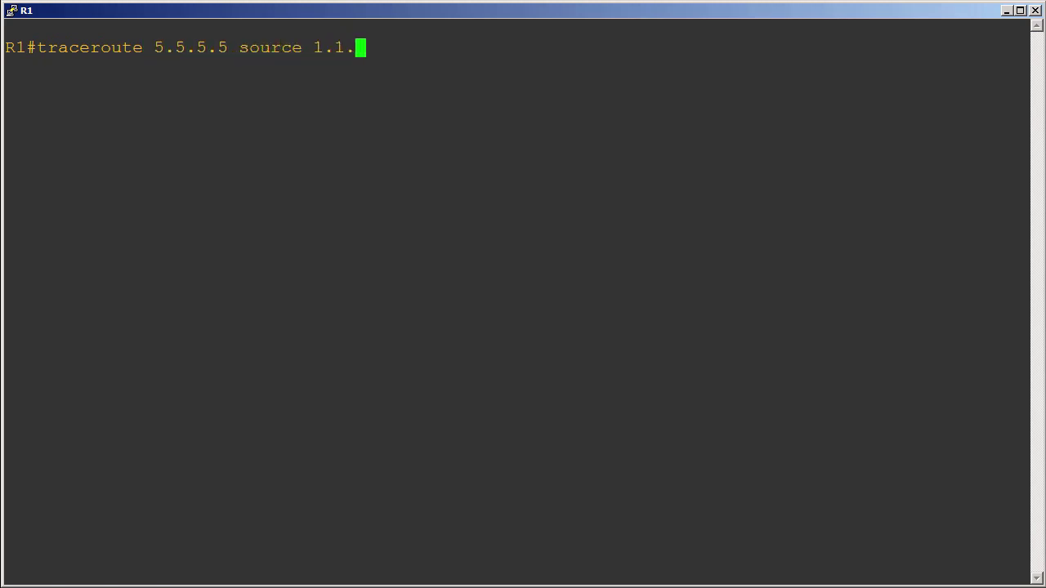
key(Return)
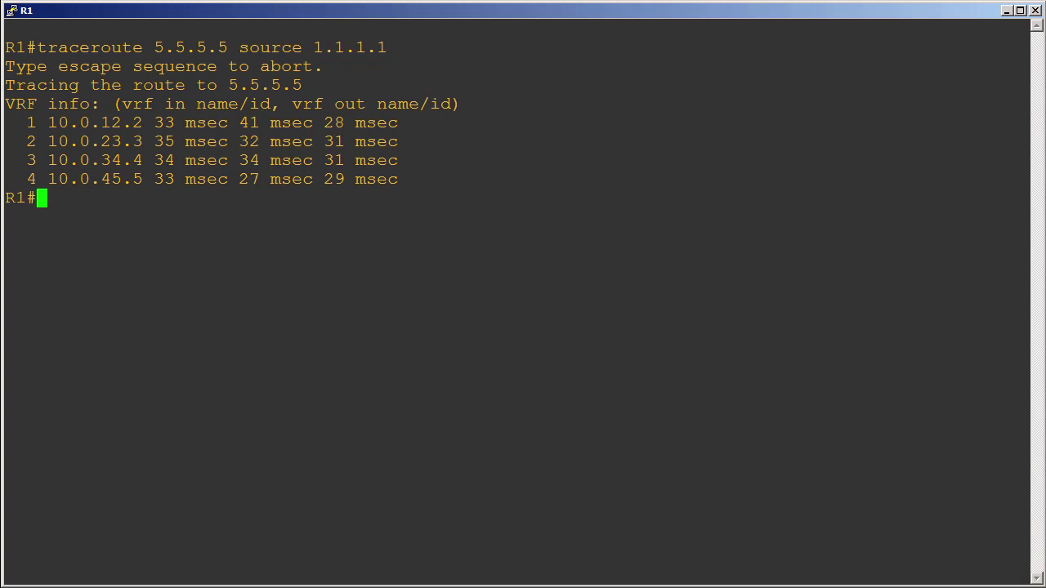
text(show ip r)
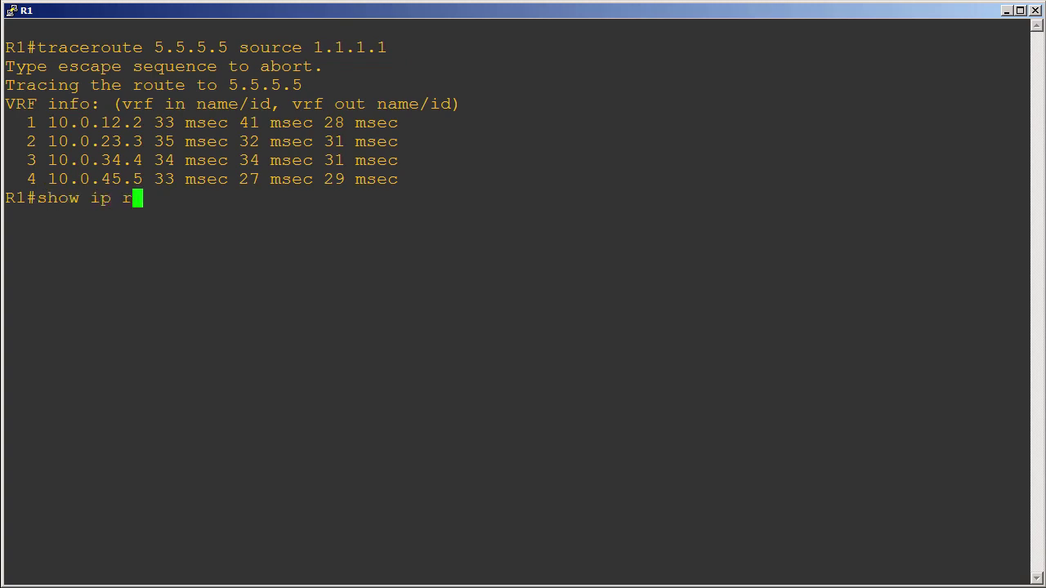
text(oute 5.5.5.5.)
key(Return)
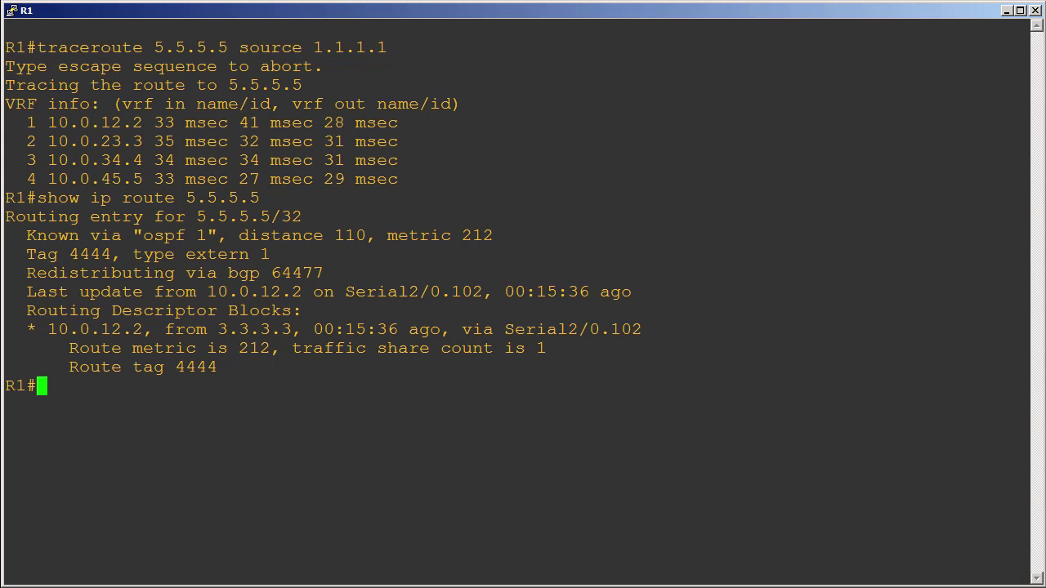
key(Return)
text(sh ip bgp 5.5.5.5/32)
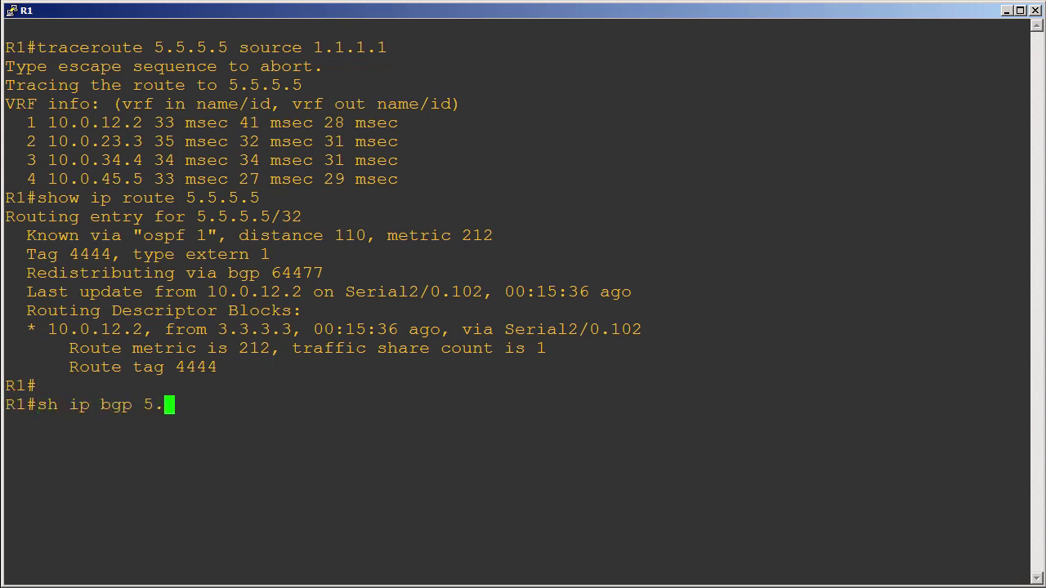
key(Return)
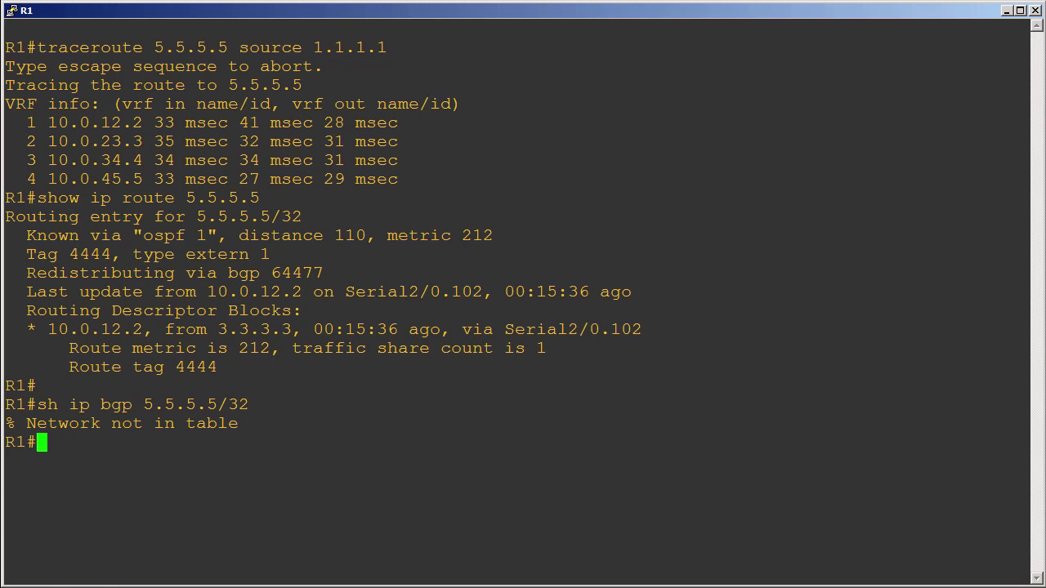
On R4, display the routing entry for 5.5.5.5, learned via EIGRP 10 with distance 90
key(alt+Tab)
text(sh ip r)
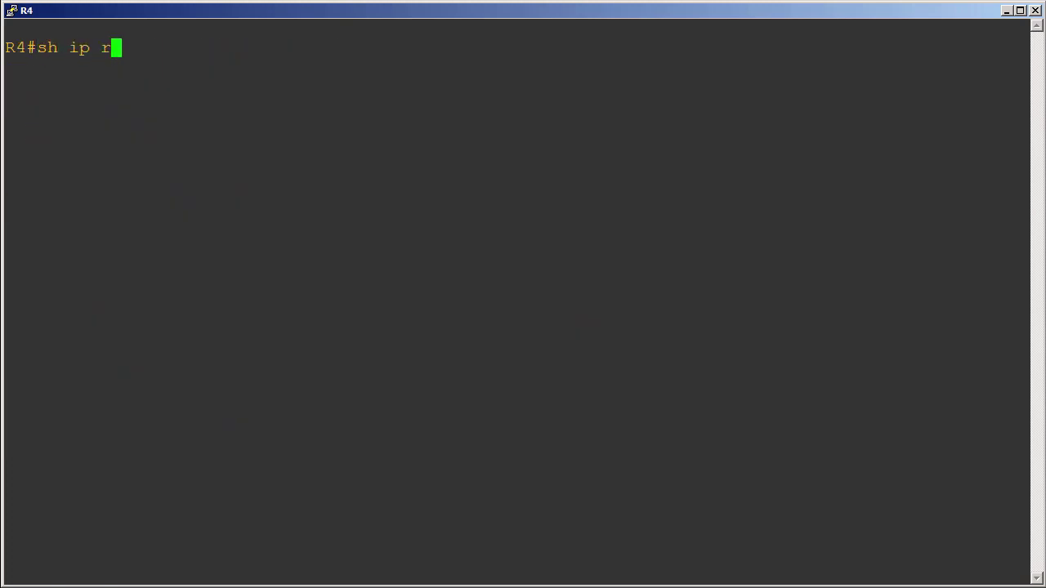
text(oute 5.5.5.5)
key(Return)
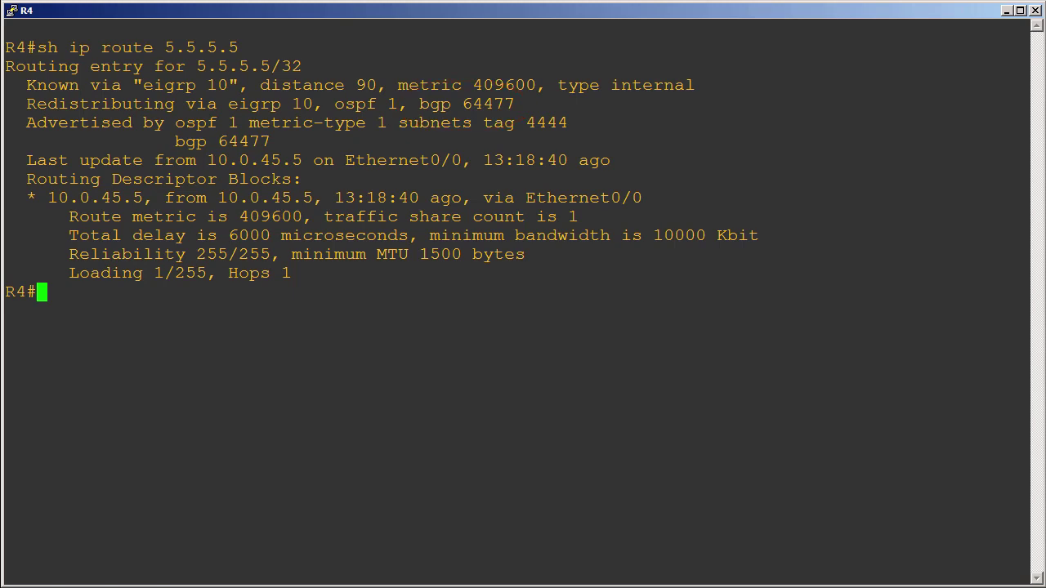
On R1 under router ospf 1, apply distribute-list route-map RM_NO5555 to incoming routes
key(alt+Tab)
key(Return)
text(conf t)
key(Return)
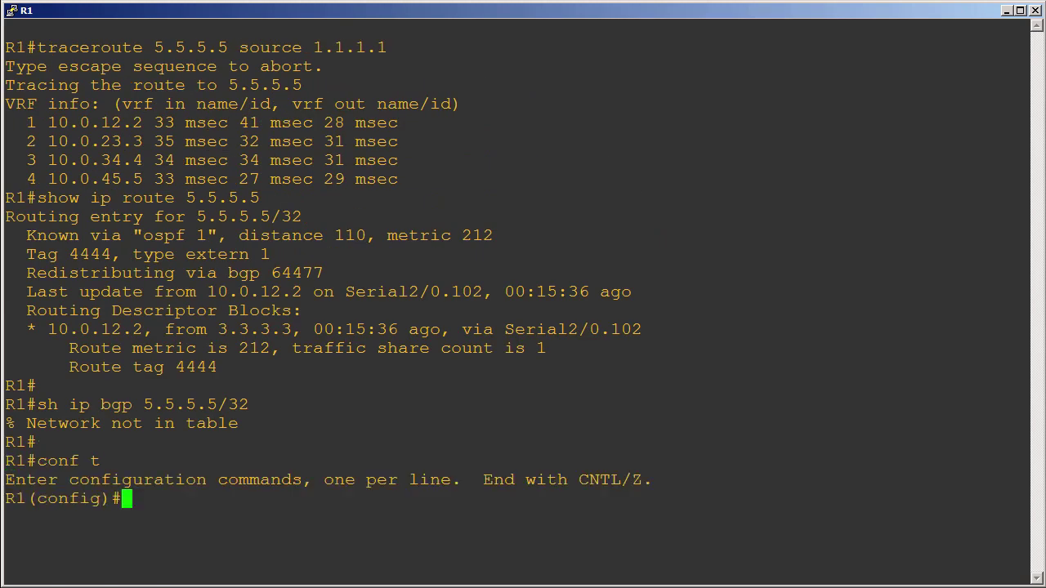
text(router ospf 1)
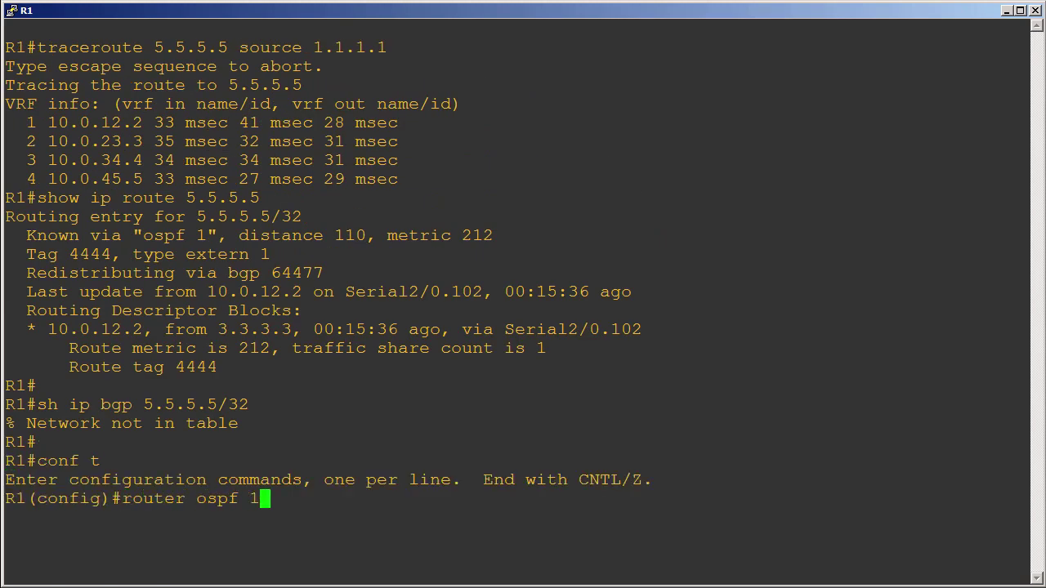
key(Return)
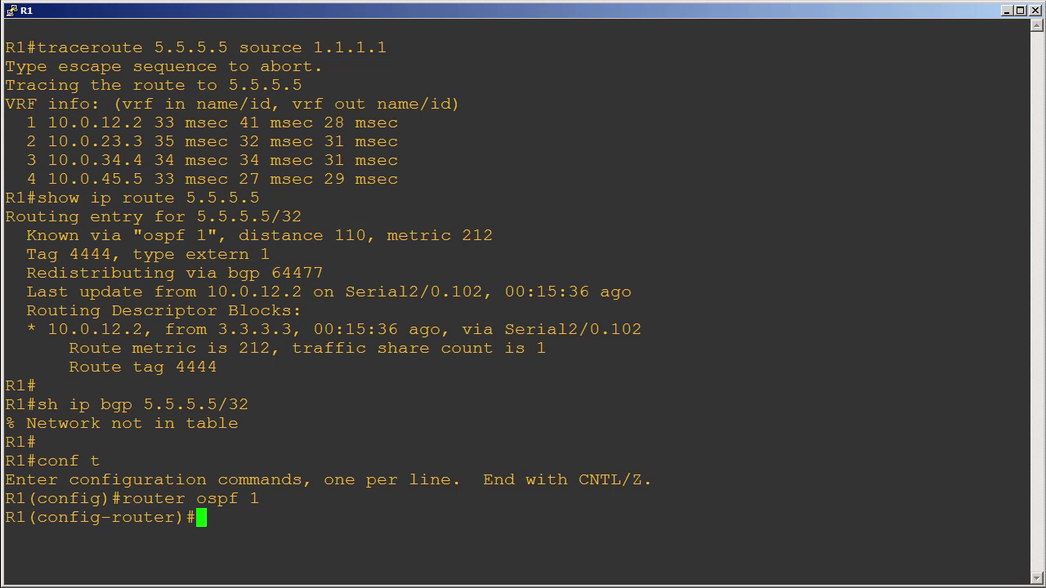
text(distribu)
key(Tab)
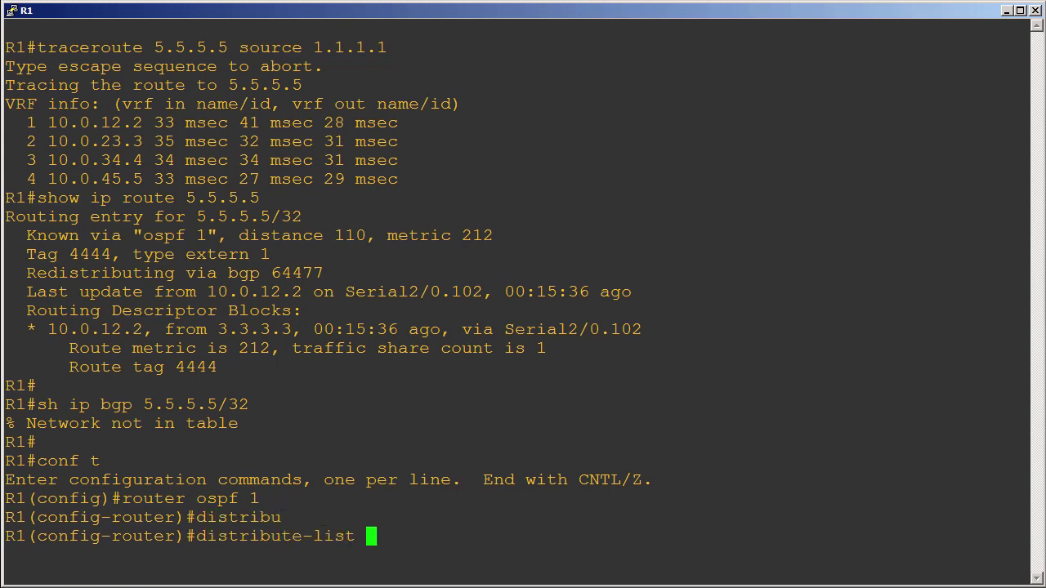
text(route-map RM_NO5555 in)
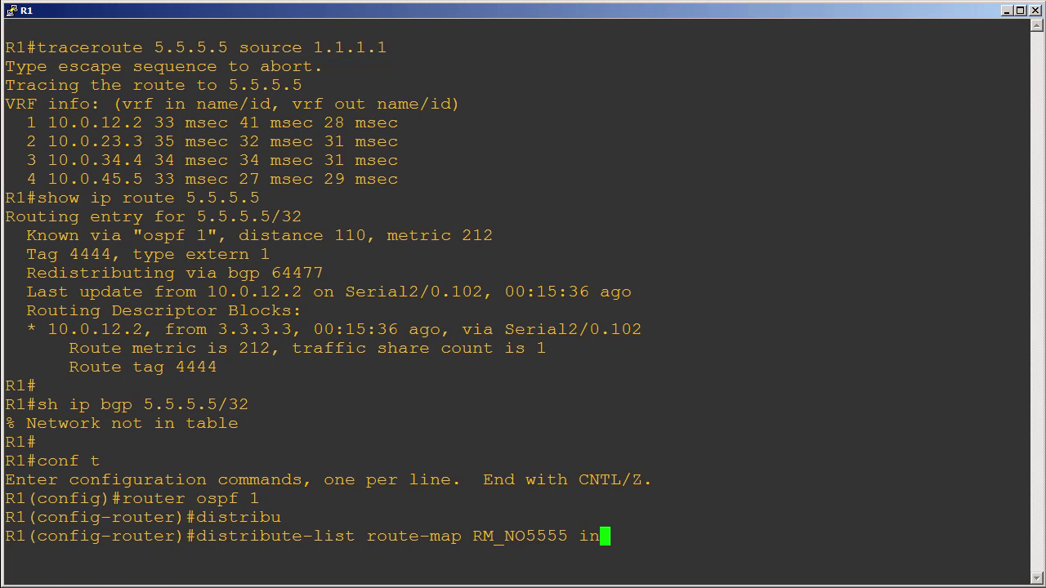
key(Return)
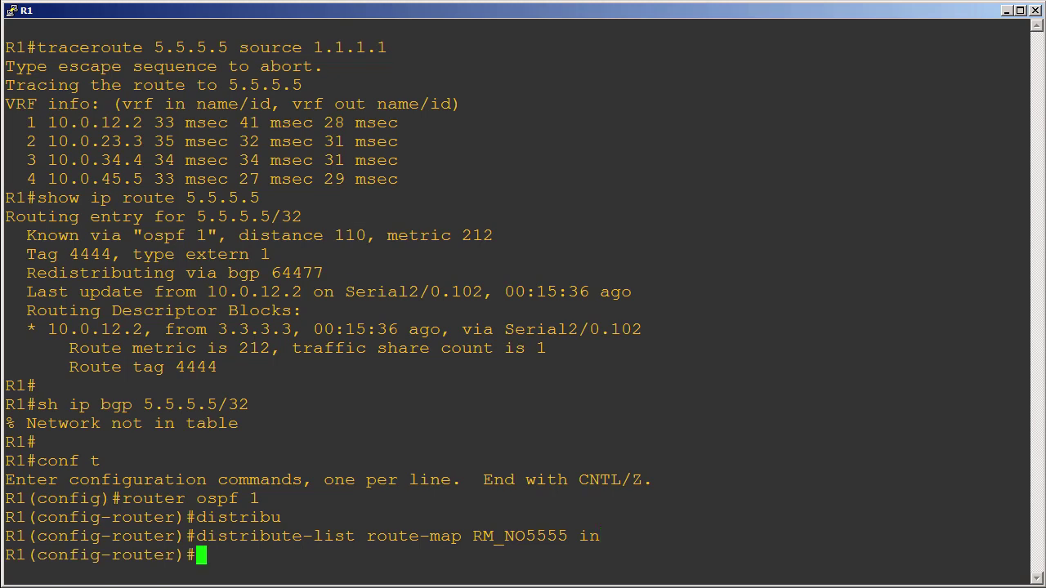
Create deny route-map RM_NO5555 matching prefix-list PL_5555, which permits 5.5.5.5/32
text(route-map RM)
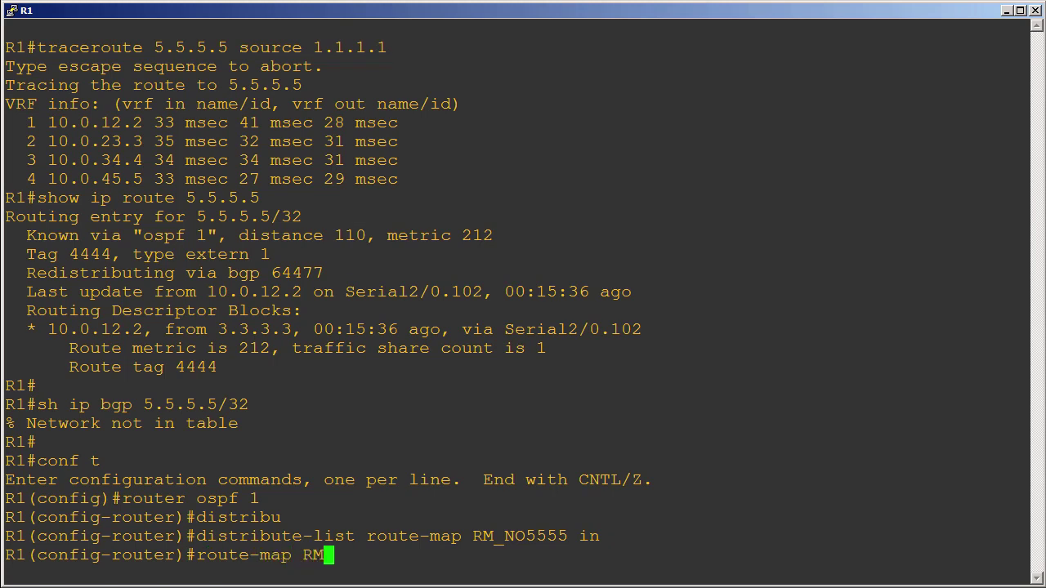
text(_NO5)
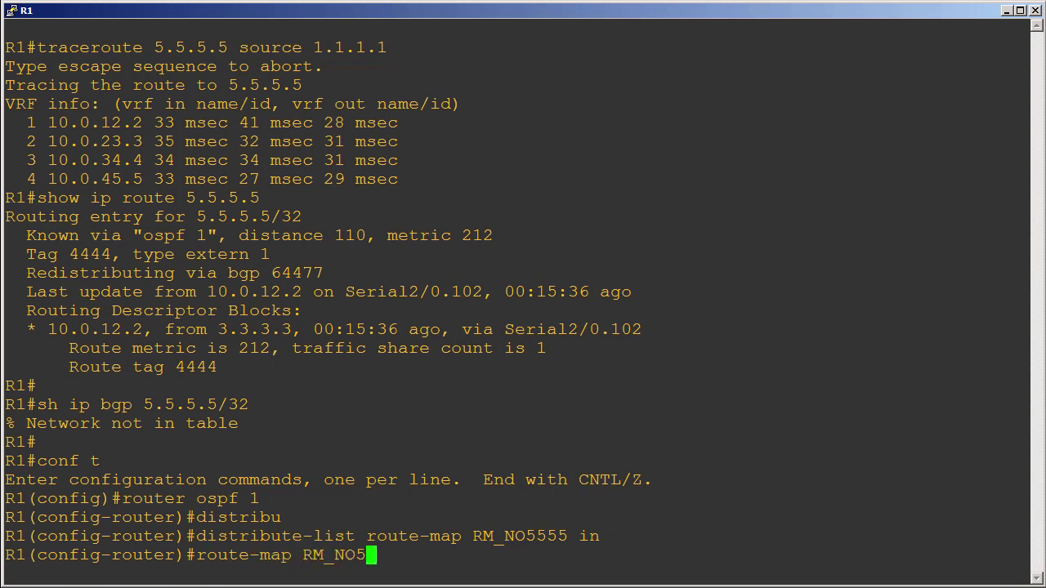
text(555 deny)
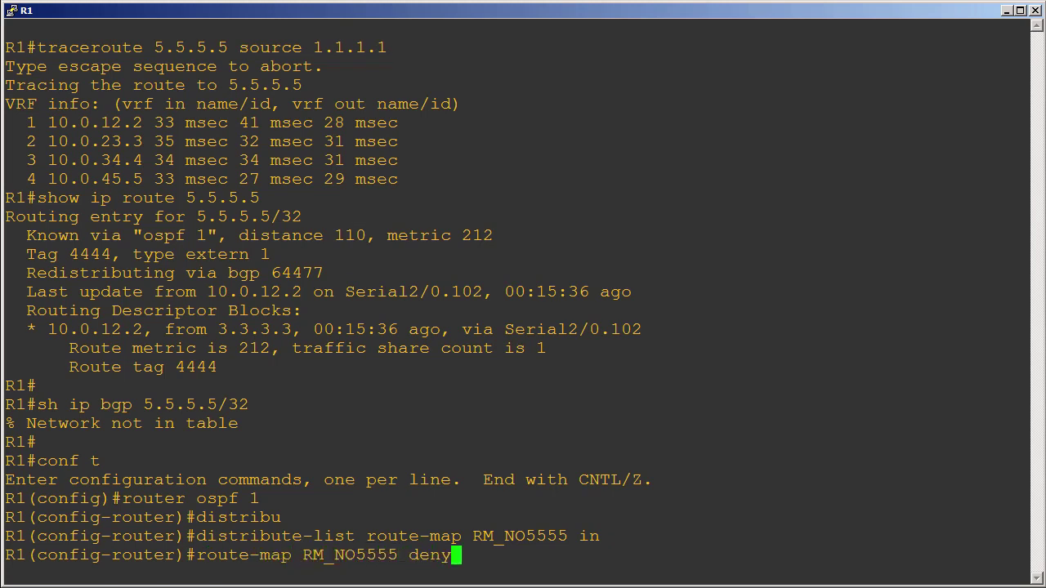
key(Return)
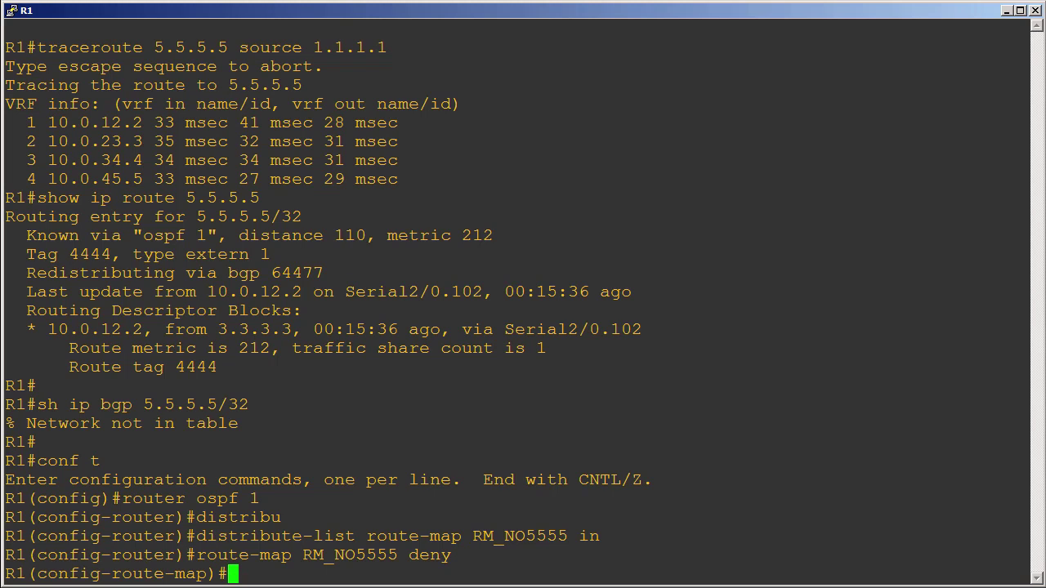
text(match ip add)
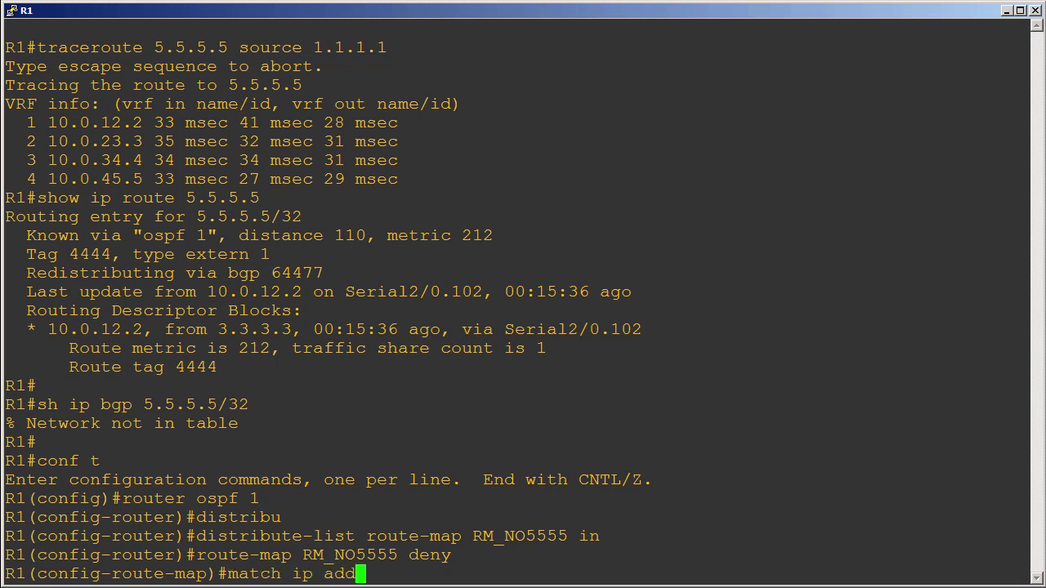
text(ress prefix-list PL_5555)
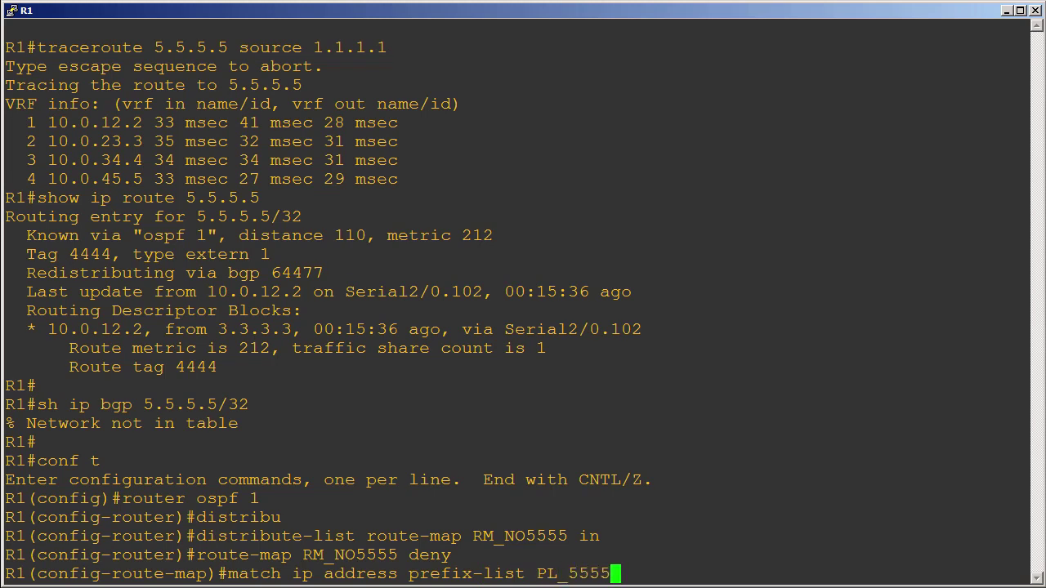
key(Return)
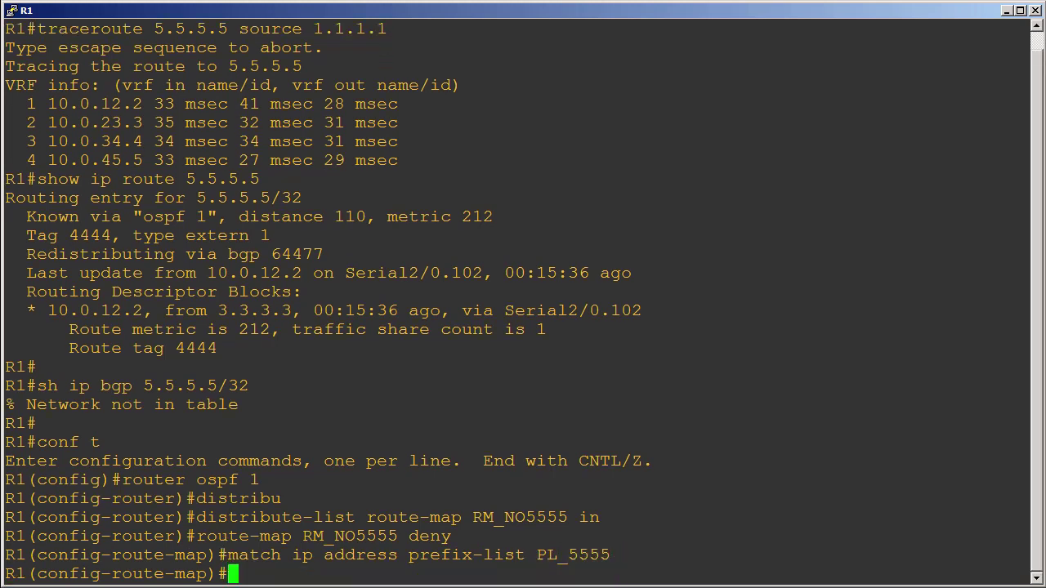
text(ip pre)
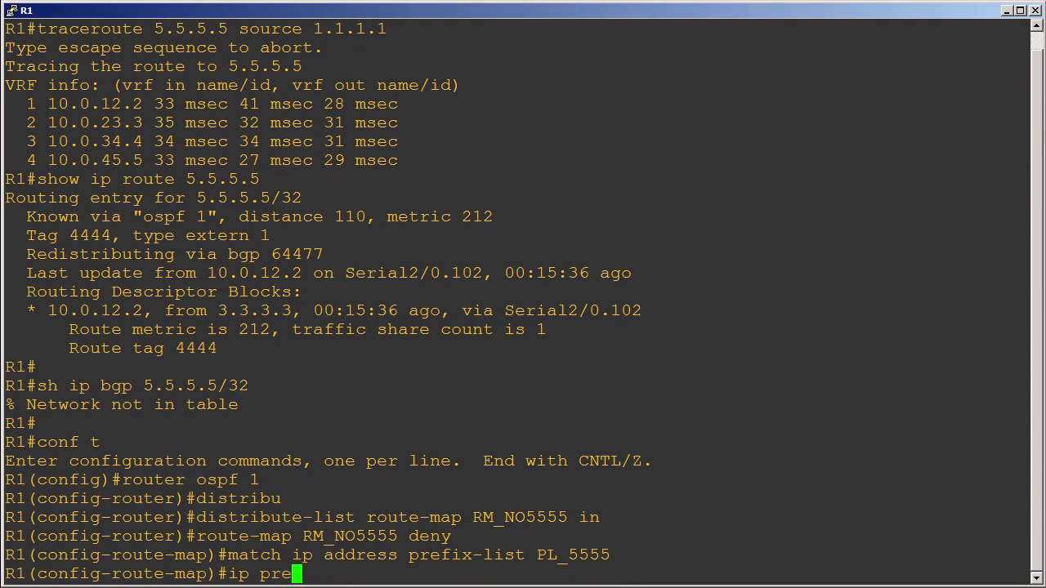
text(fix-list)
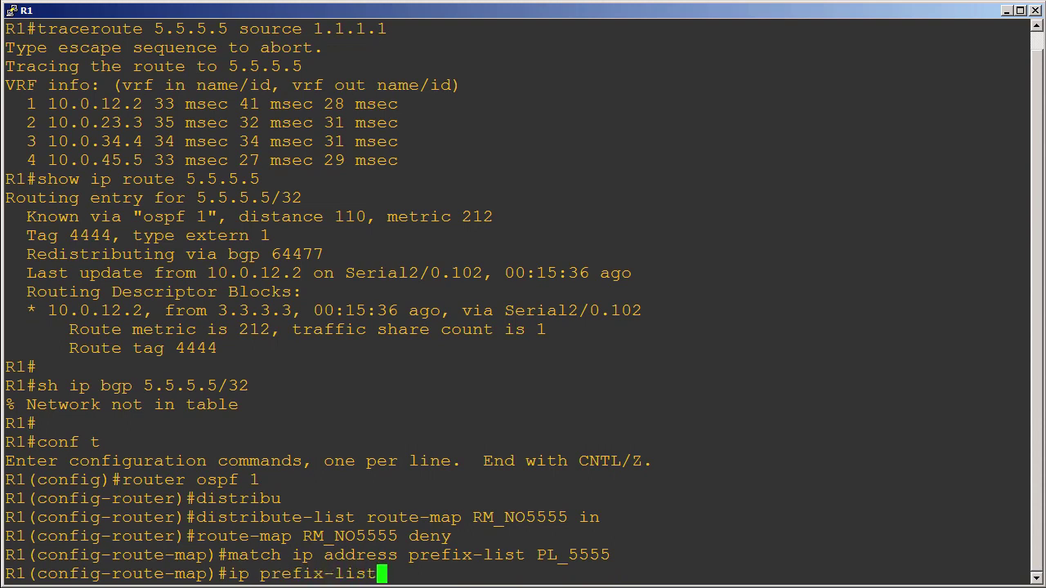
text( PL_5555)
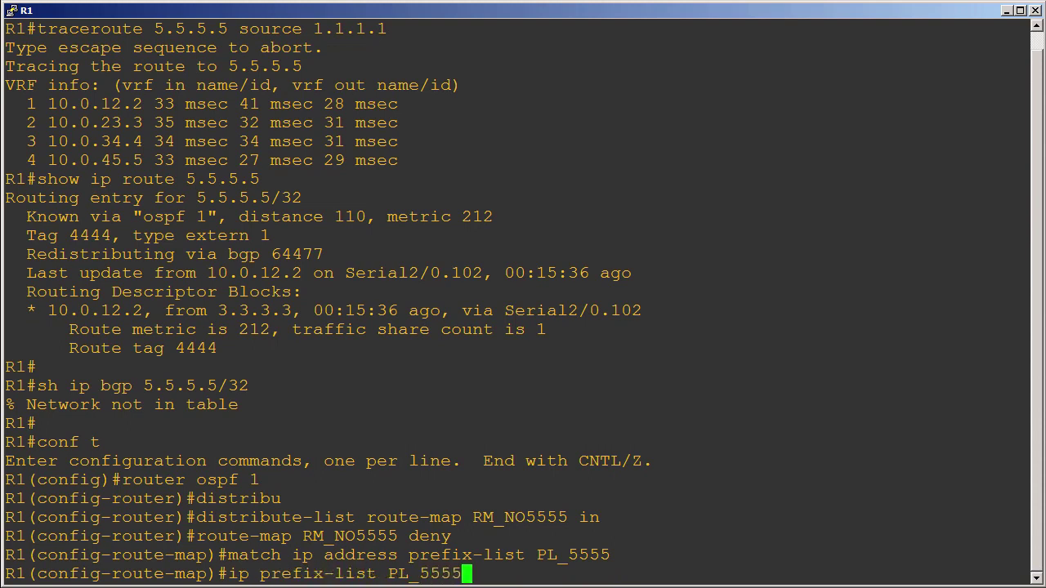
text( permit 5.5.5.5/32)
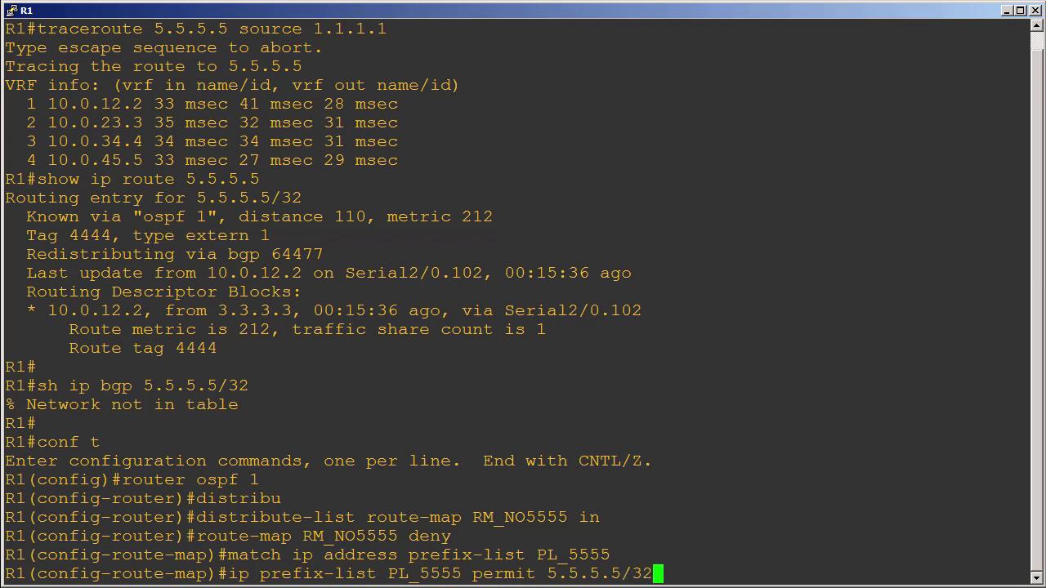
key(Return)
Run do sh ip route 5.5.5.5 to confirm R1 reports Network not in table
key(Return)
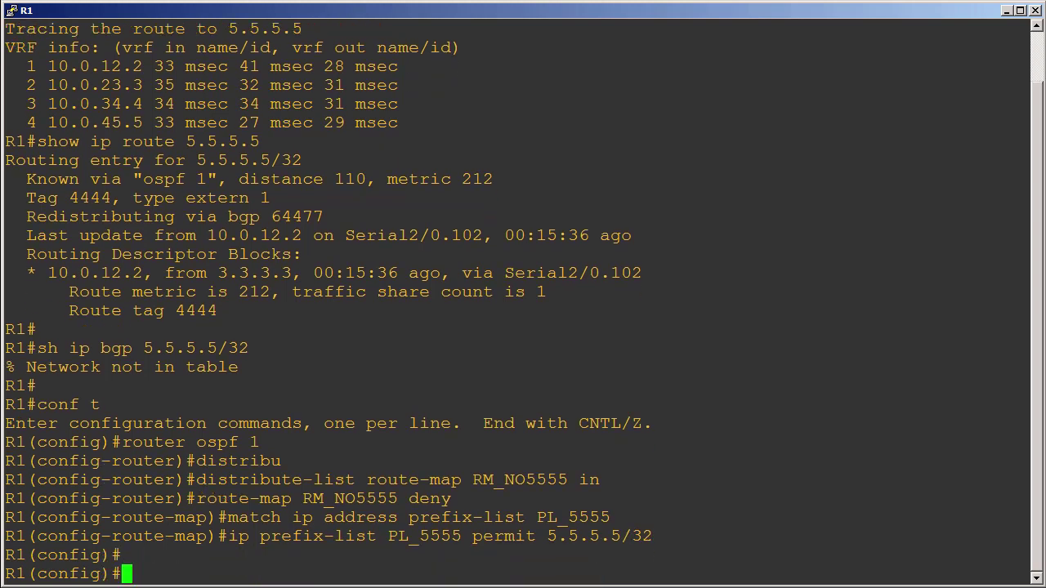
text(do sh ip route 5.5.5.5)
key(Return)
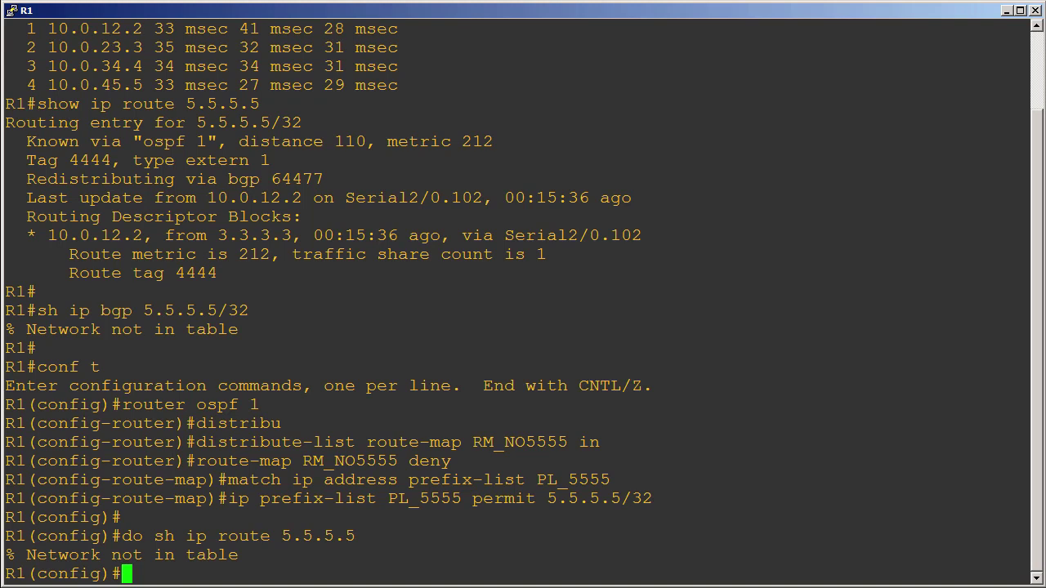
Add static default route 0.0.0.0 0.0.0.0 via 203.0.113.2, then ping 5.5.5.5 sourced from 1.1.1.1
text(ip route 0.0.0.0 )
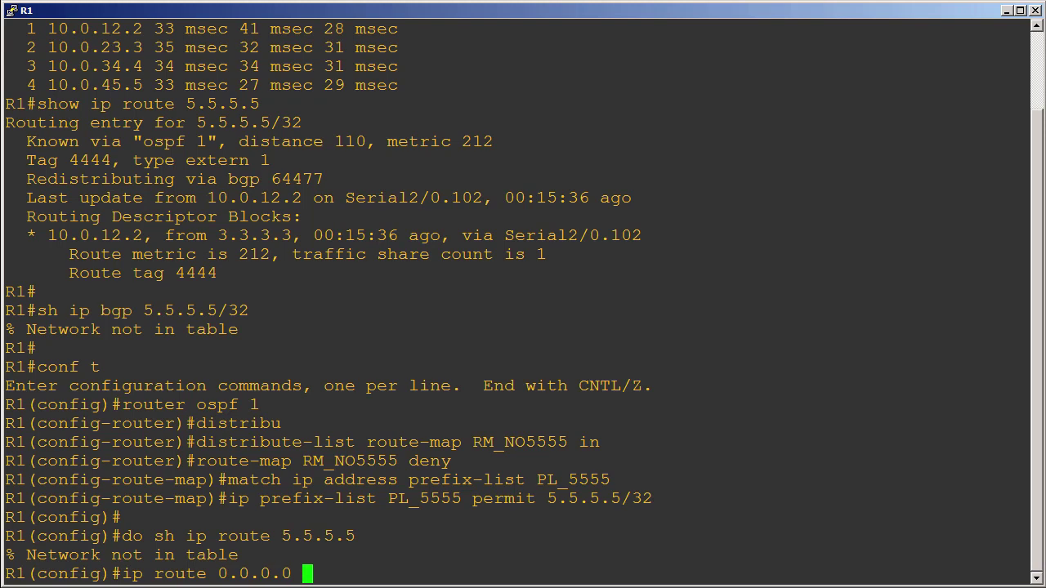
text(0.0.0.0 )
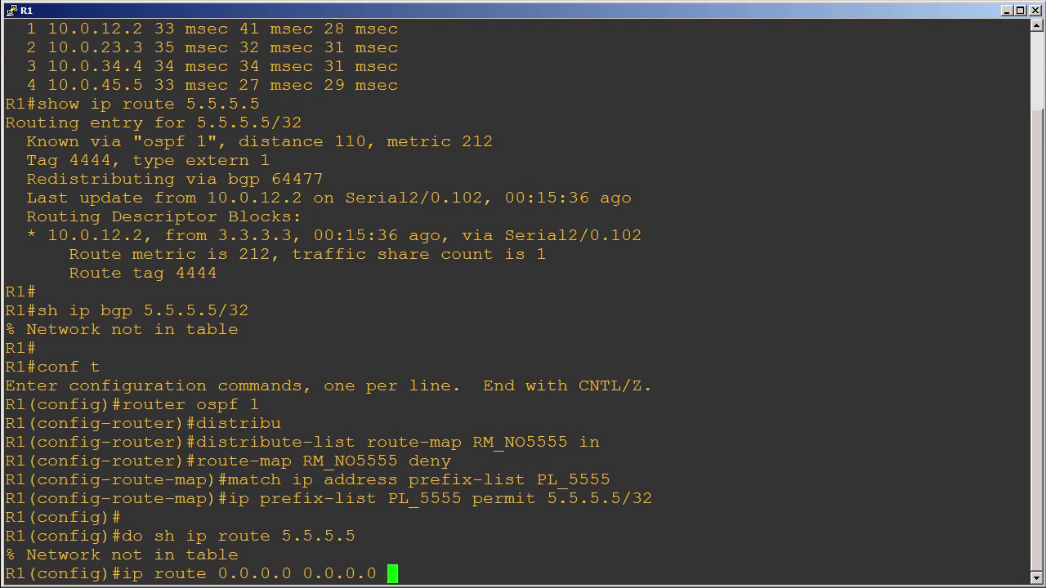
text(203.0.0.)
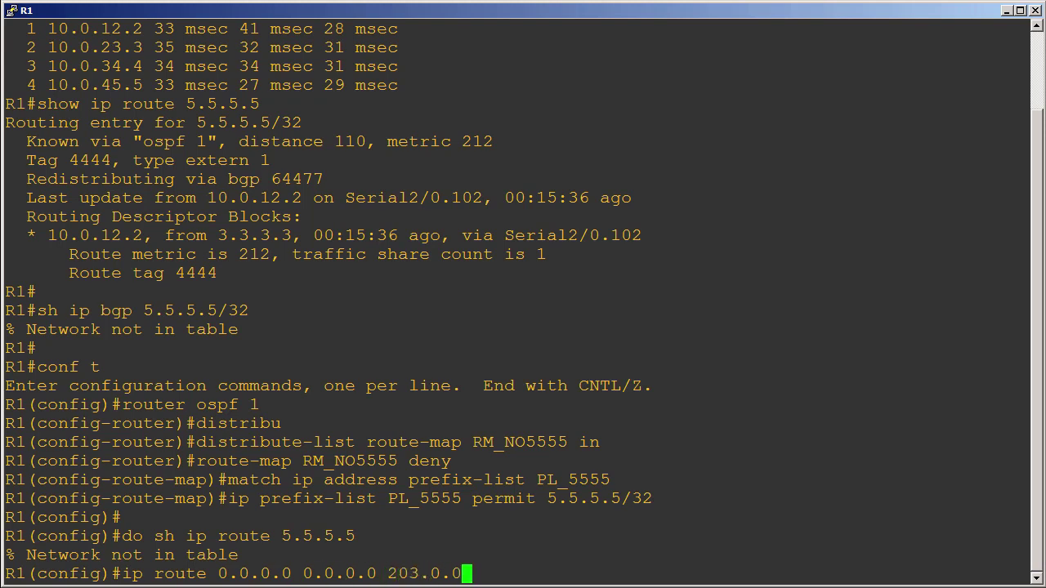
key(BackSpace)
key(BackSpace)
text(113.2)
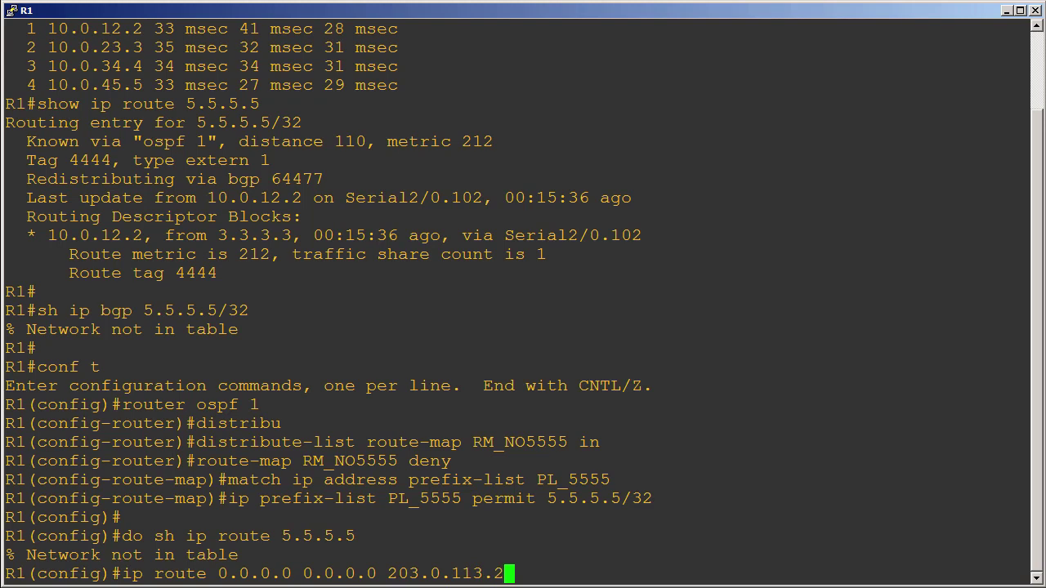
key(Return)
key(Return)
key(Return)
text(do ping 5.5.5.5 s)
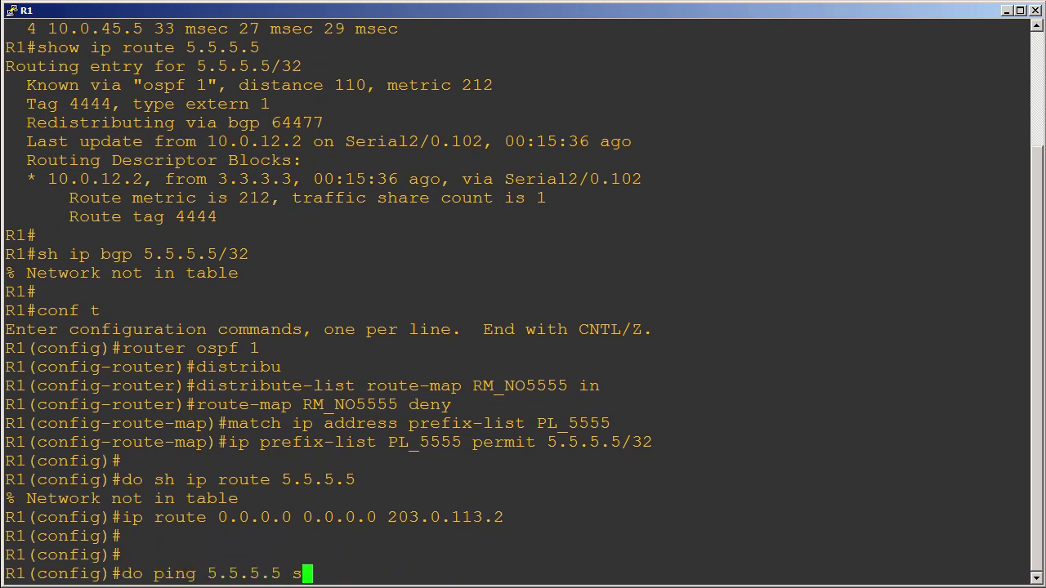
text(o 1.1.1.1)
key(Return)
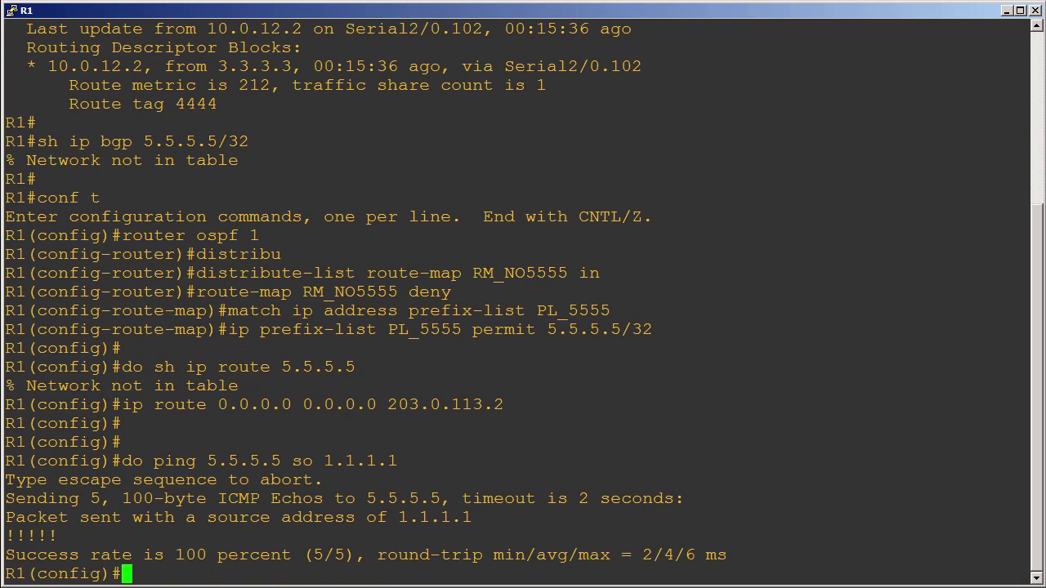
Trace from R1 to 5.5.5.5 sourced from 1.1.1.1, via 203.0.113.2, 198.51.100.1, 10.0.45.5
text(do trace)
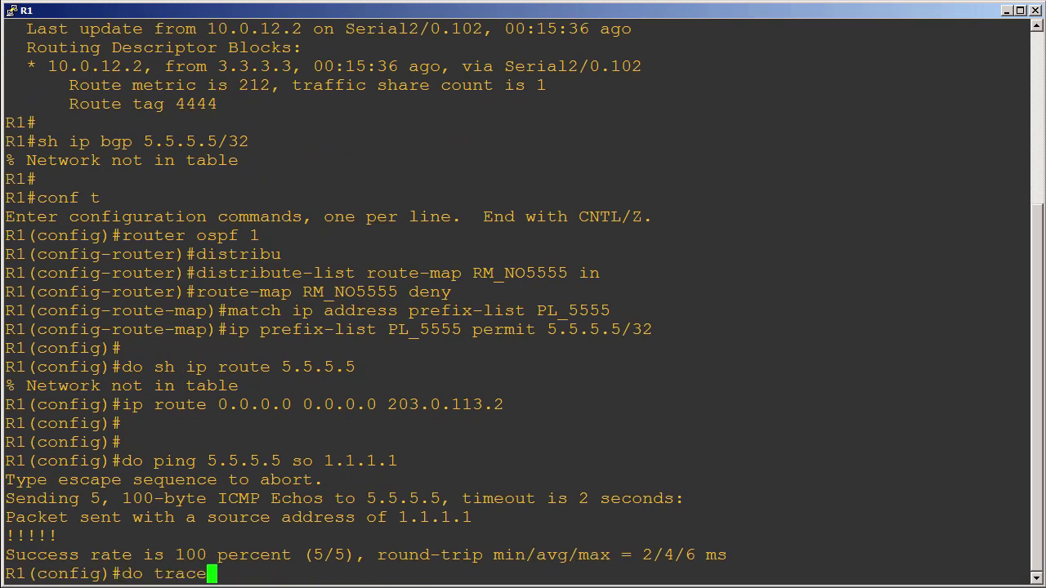
text( 5.5.5.5 so 1.1.1.1)
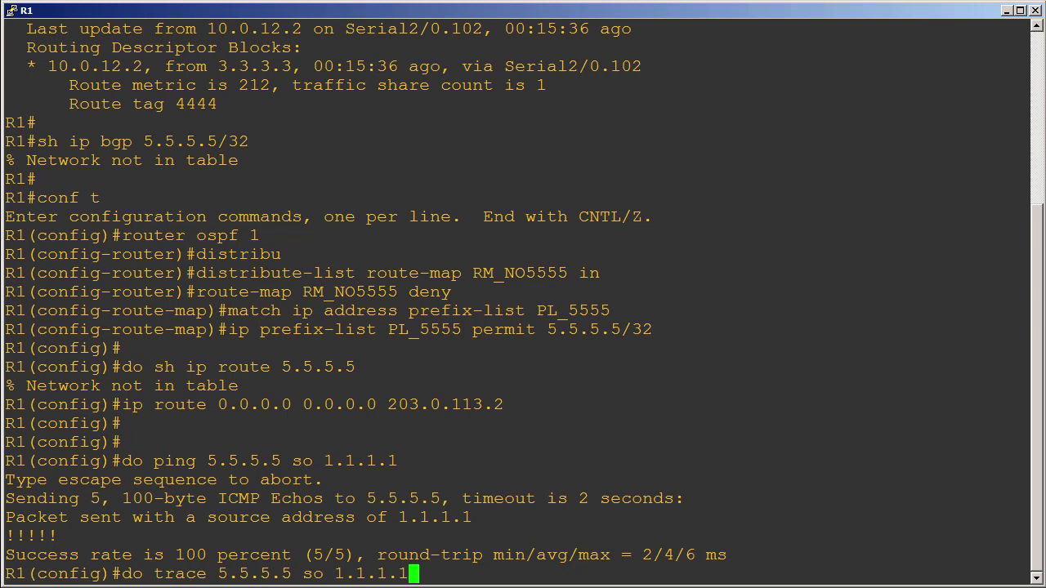
key(Return)
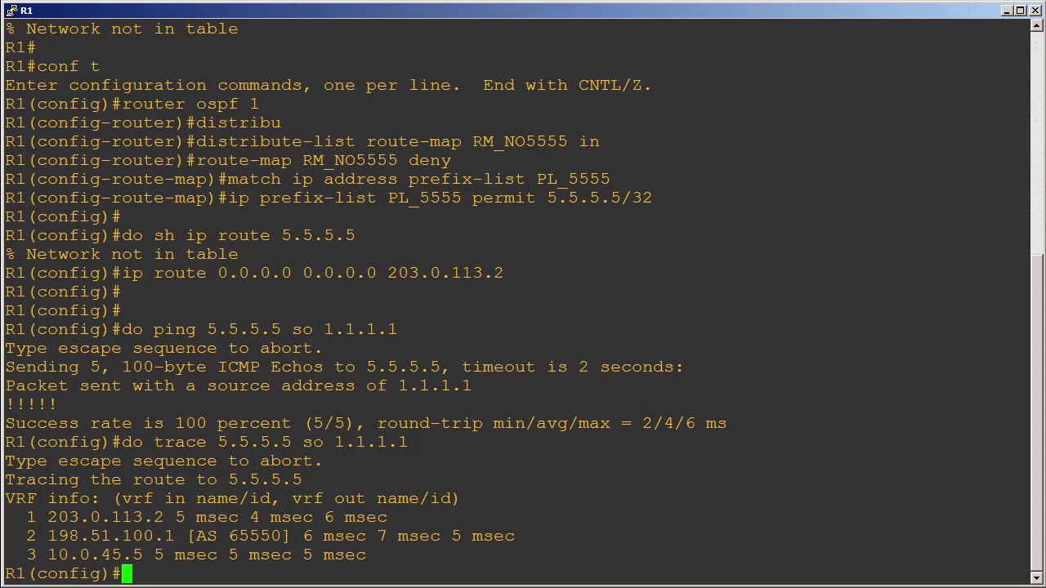
On R4, run sh ip route 5.5.5.5, still showing it learned via EIGRP 10
key(alt+Tab)
key(Return)
text(sh ip )
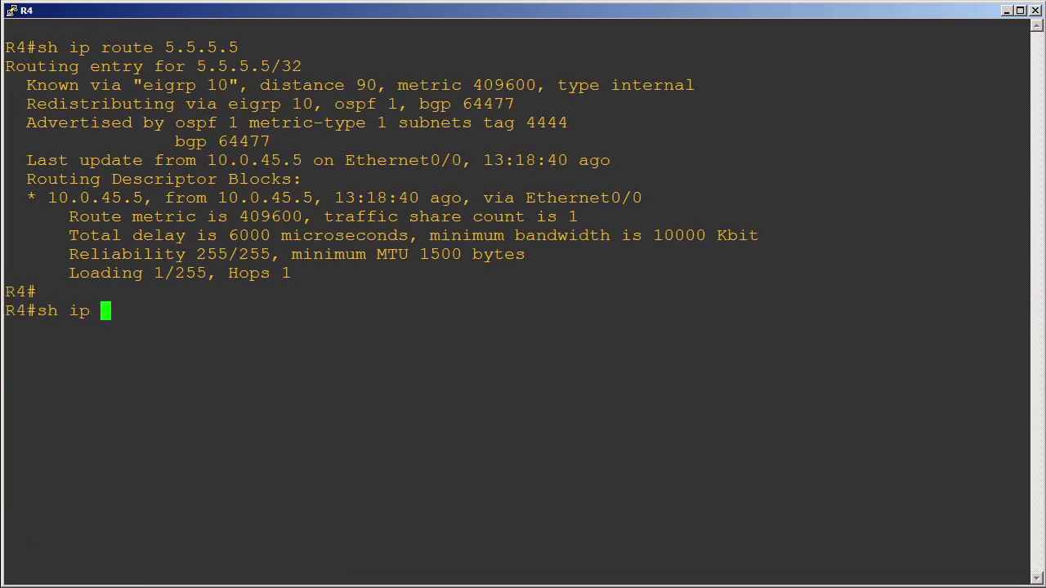
text(route 5.5.5.5)
key(Return)
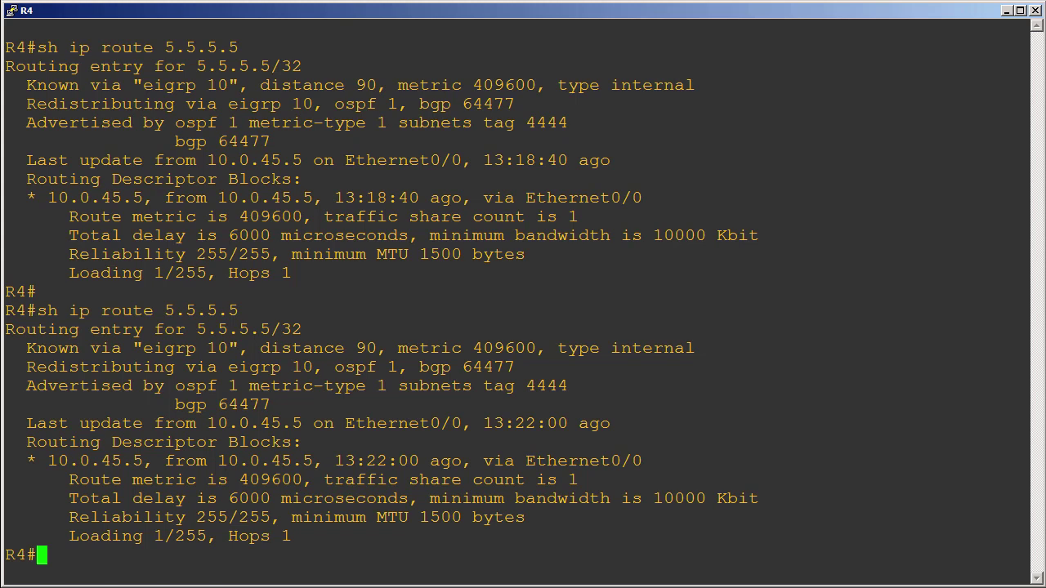
Page through R4's full OSPF database to the Type-7 entry for 5.5.5.5 with tag 4444
text(sho ip ospf dat)
key(Return)
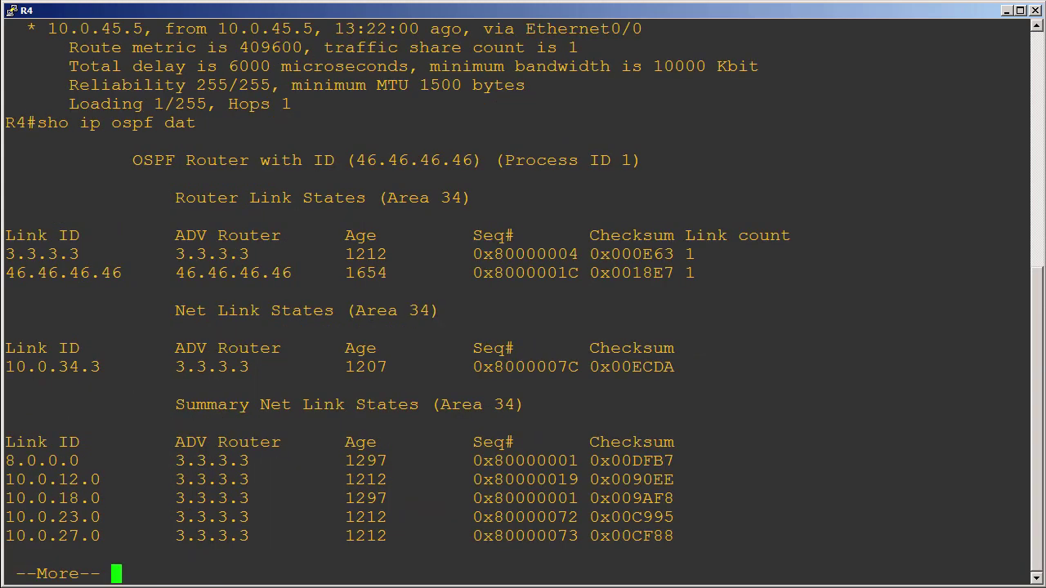
key(Return)
key(Return)
key(Return)
key(Return)
key(Return)
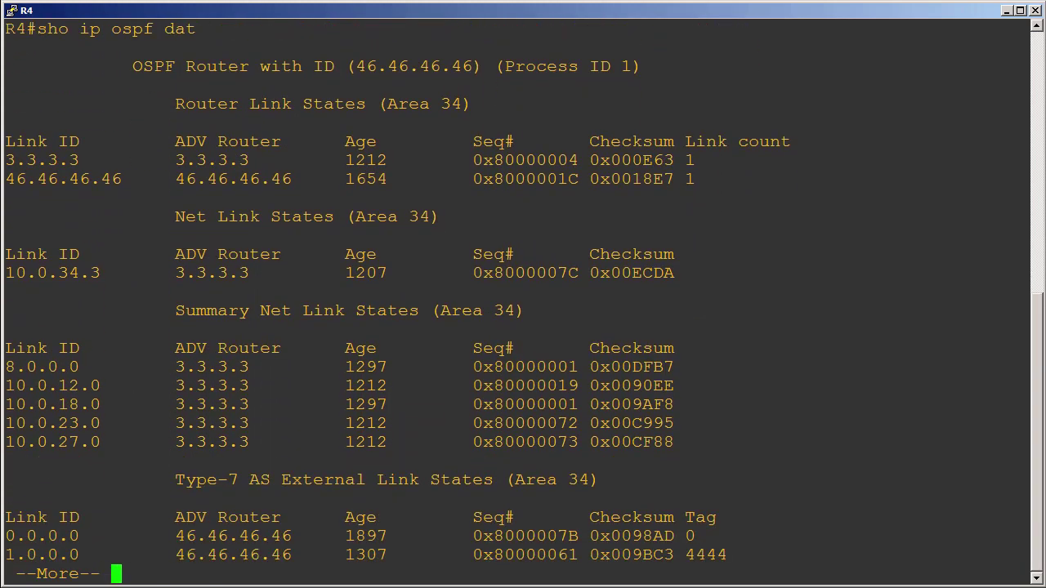
key(space)
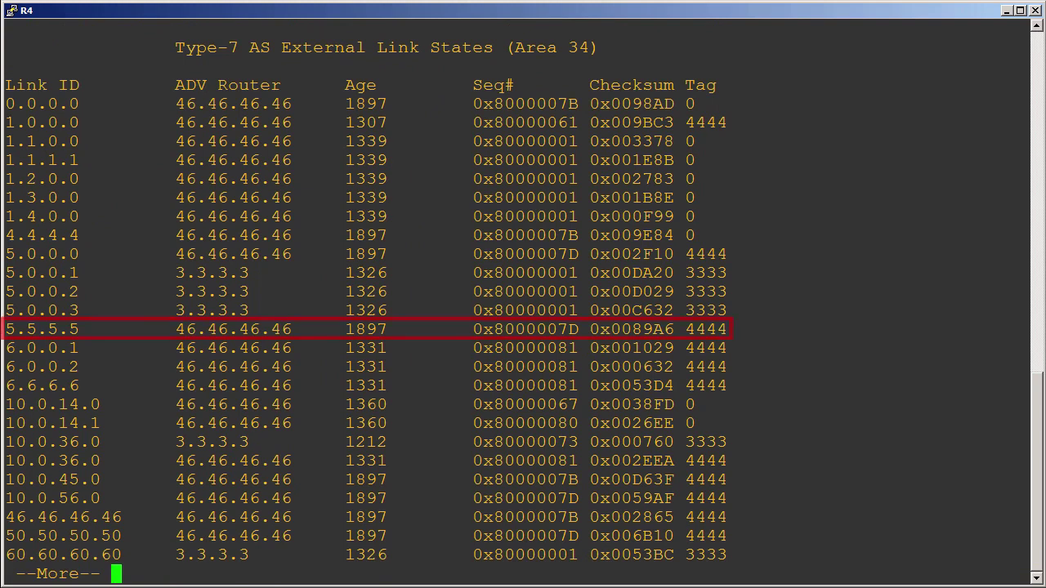
key(space)
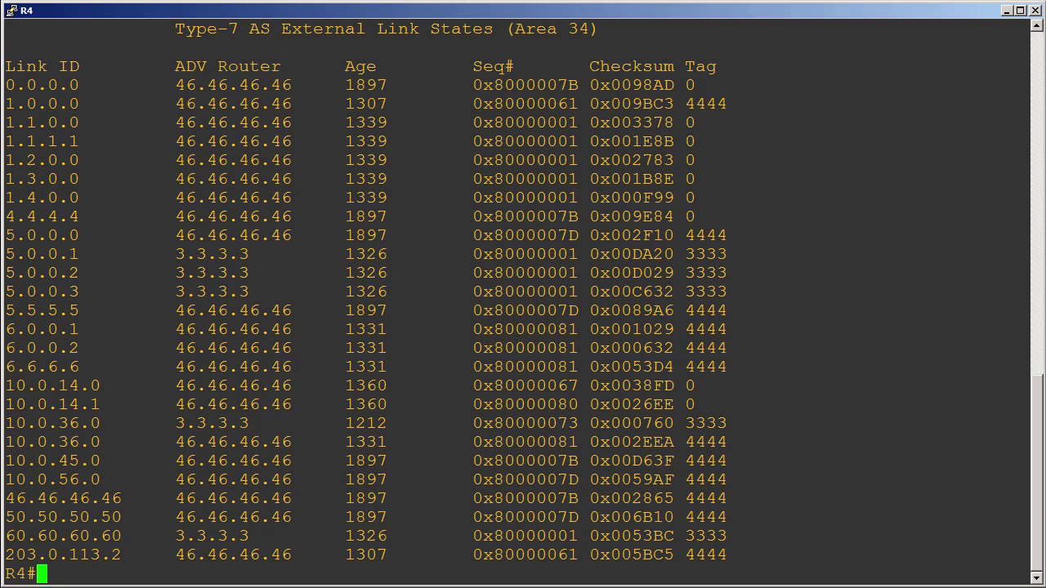
Under router eigrp 10 on R4, set distance 111 for source 10.0.45.5 0.0.0.0 with access list 45
text(conf t)
key(Return)
text(r)
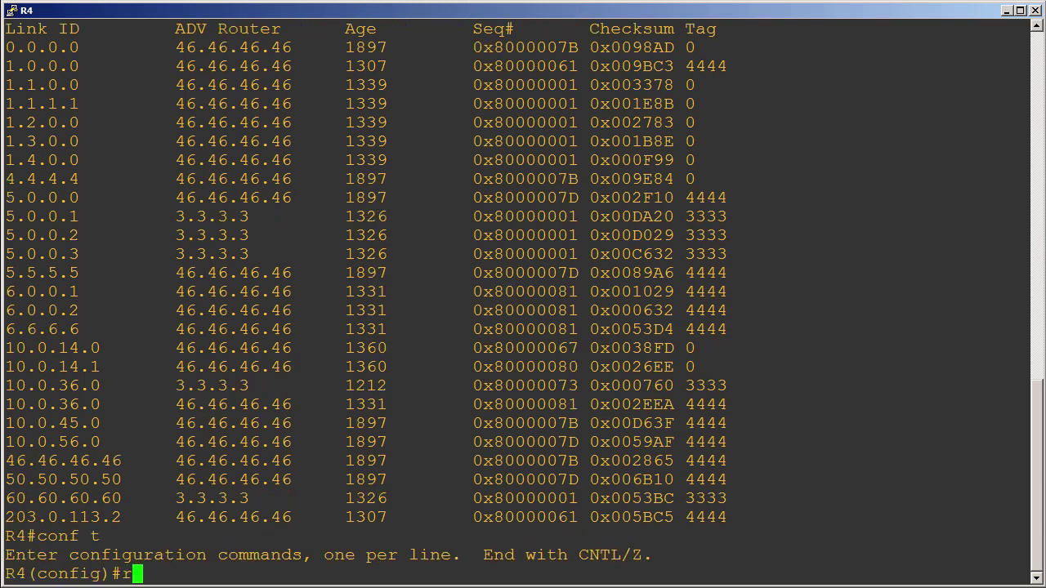
text(outer eigrp 10)
key(Return)
text(distance )
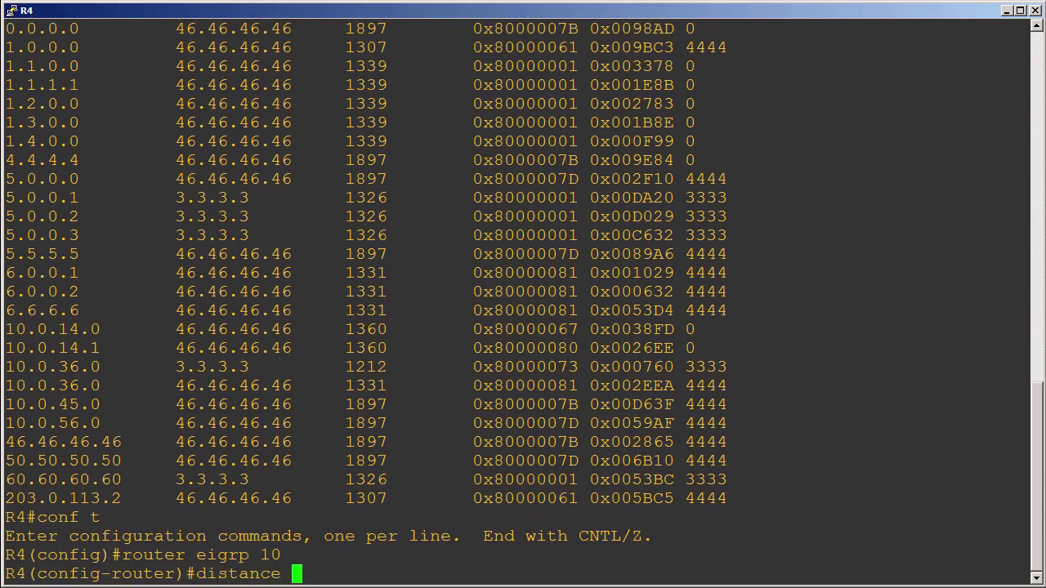
text(111 ?)
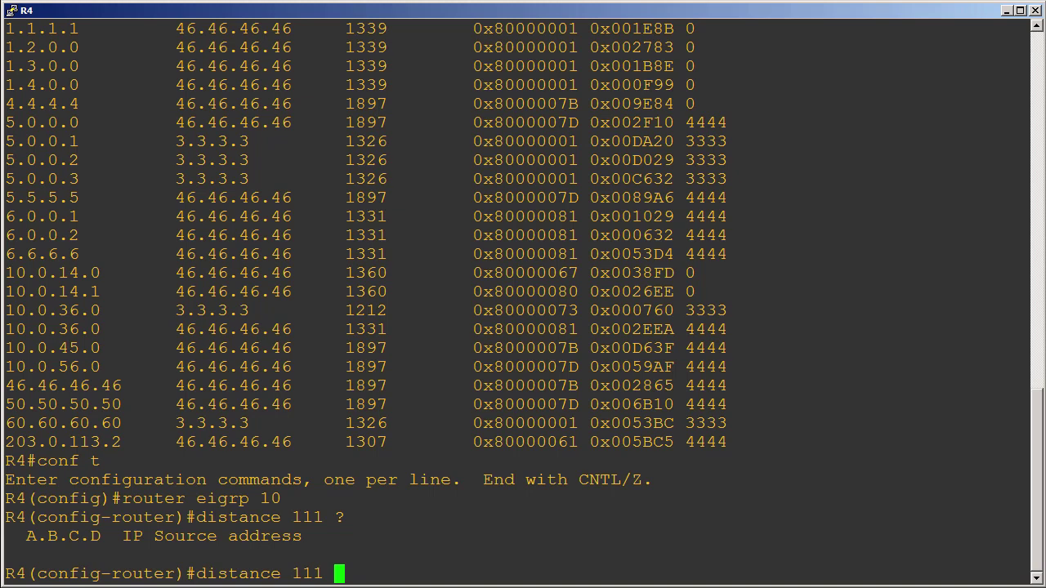
text(10.0.45.)
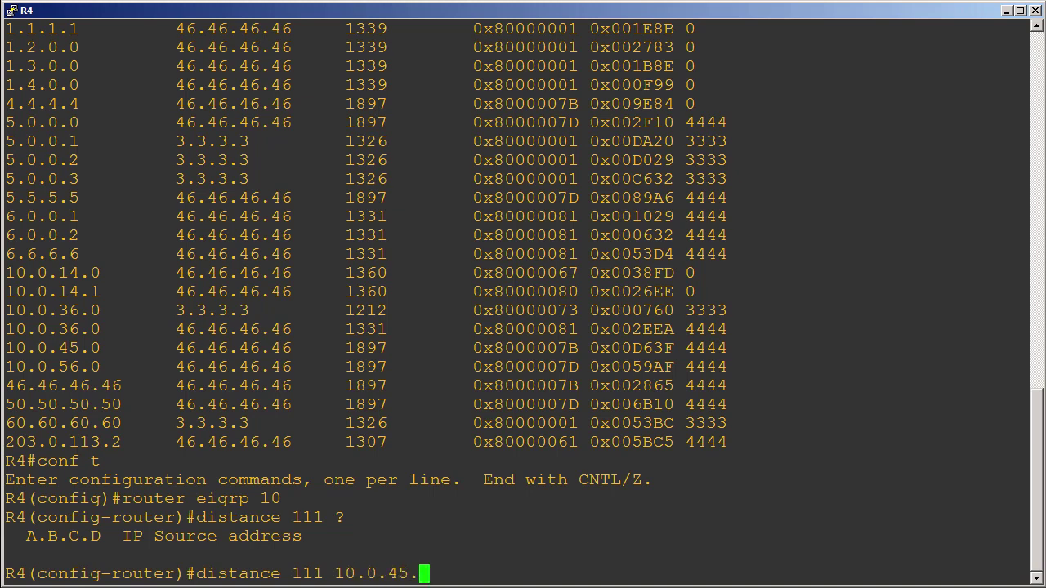
text(5 ?)
text(0.0.0.)
text(0 )
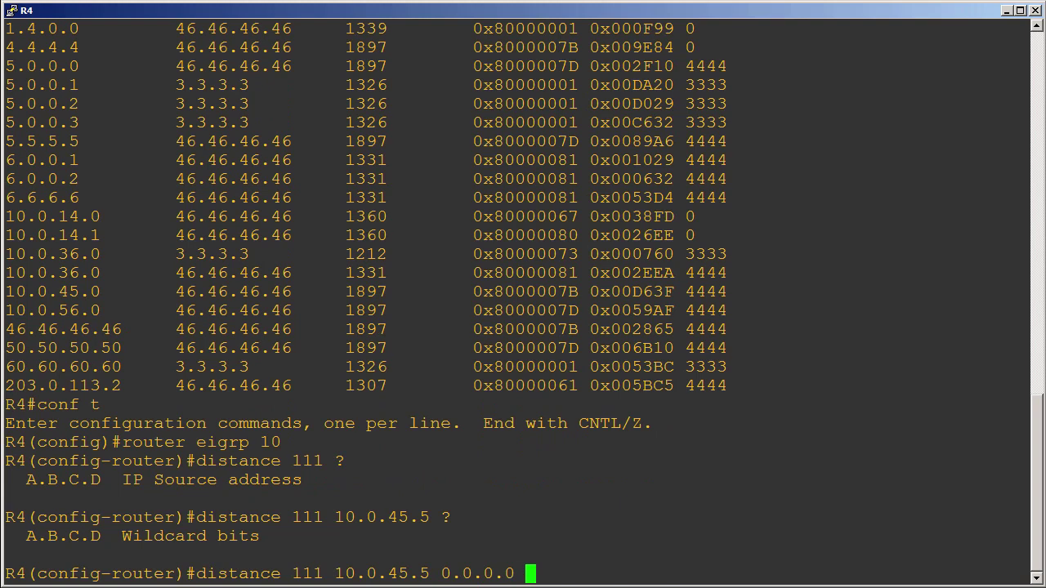
text(?)
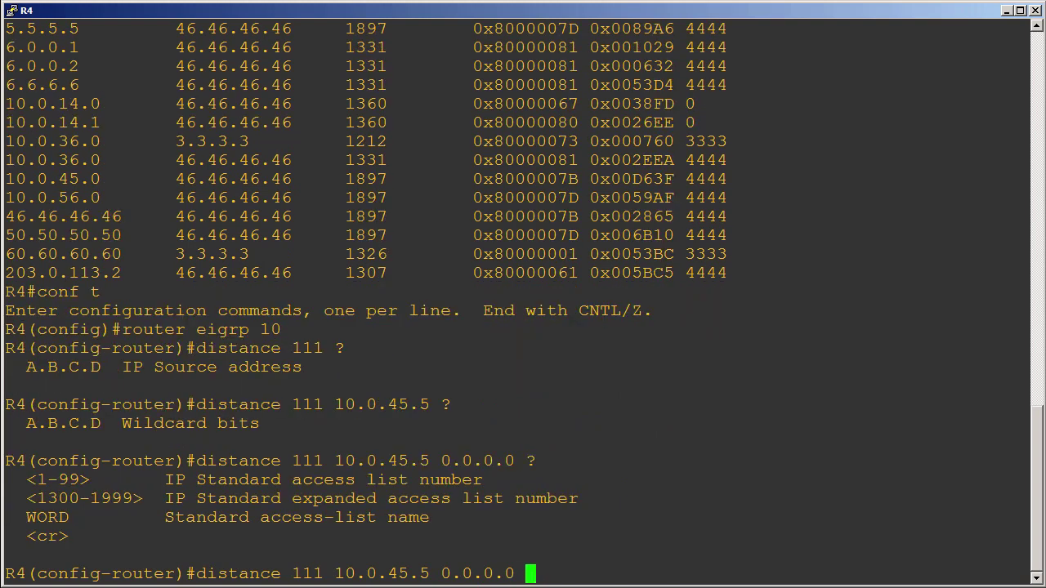
text(45)
key(Return)
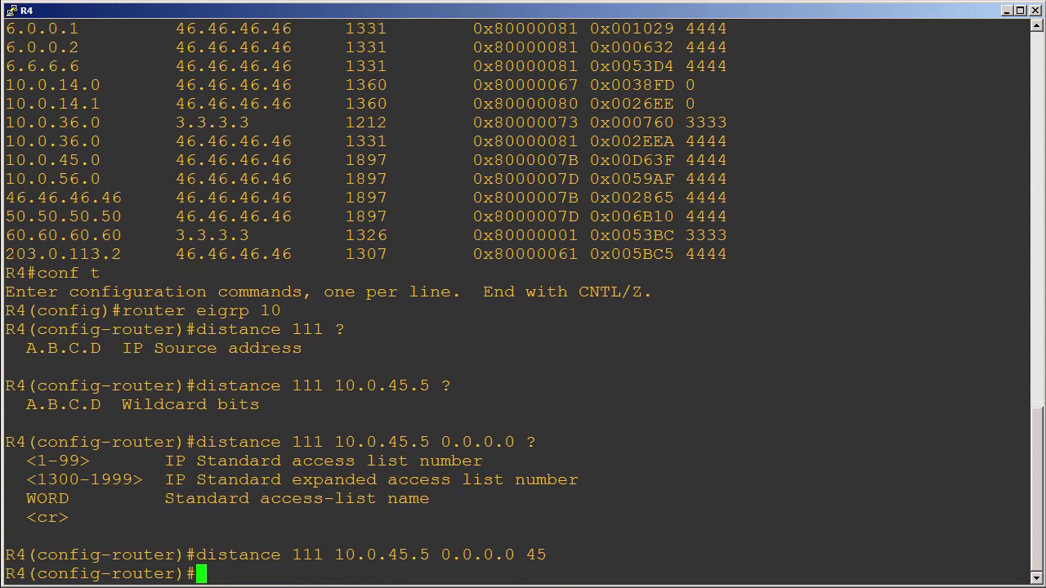
Create access-list 45 permit 5.5.5.5 0.0.0.0 and verify R4 now routes 5.5.5.5 via OSPF through 10.0.34.3
text(access-l)
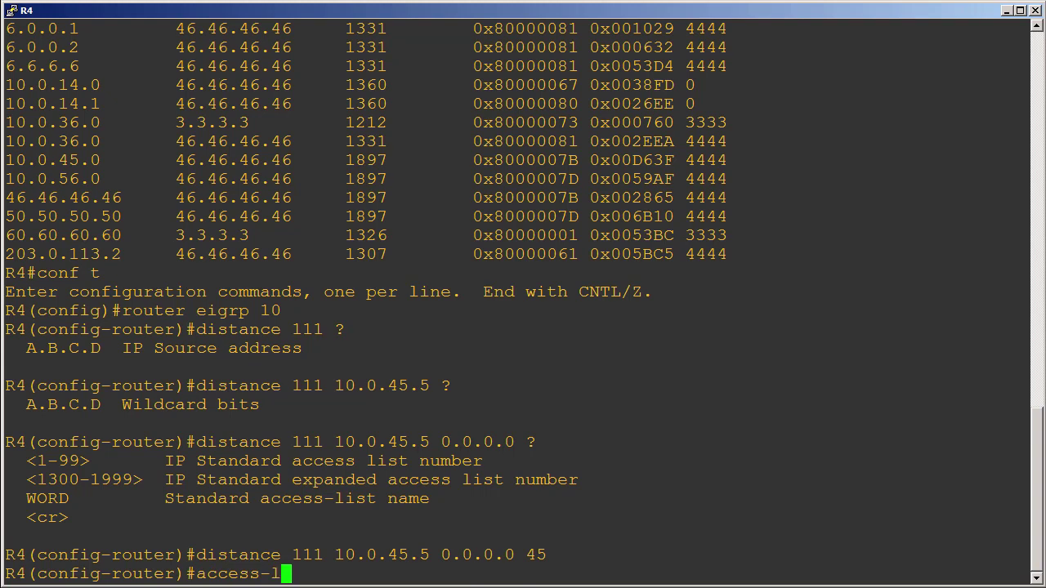
text(ist 45 permit)
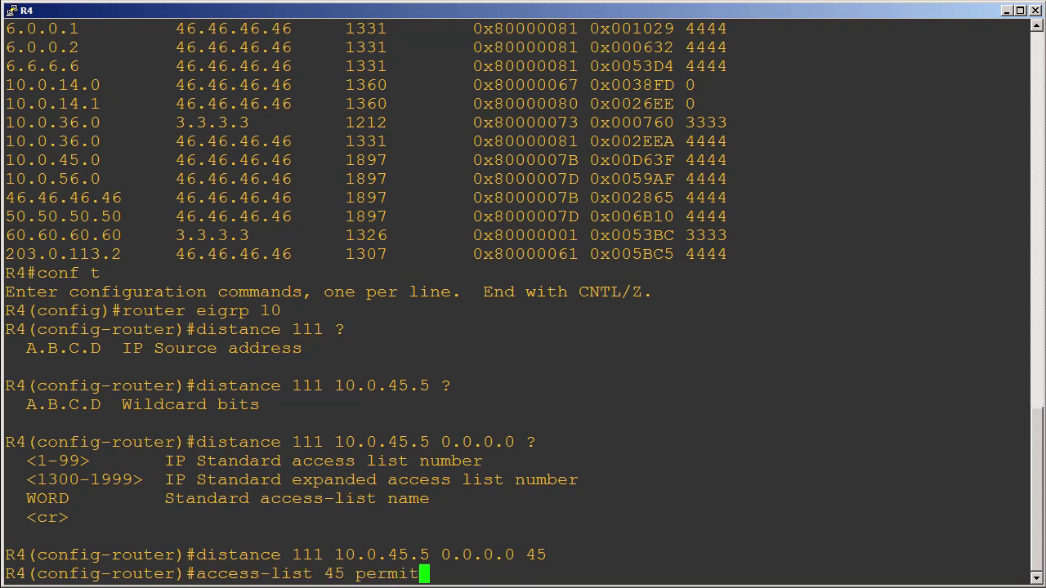
text( 5.5.5.5 )
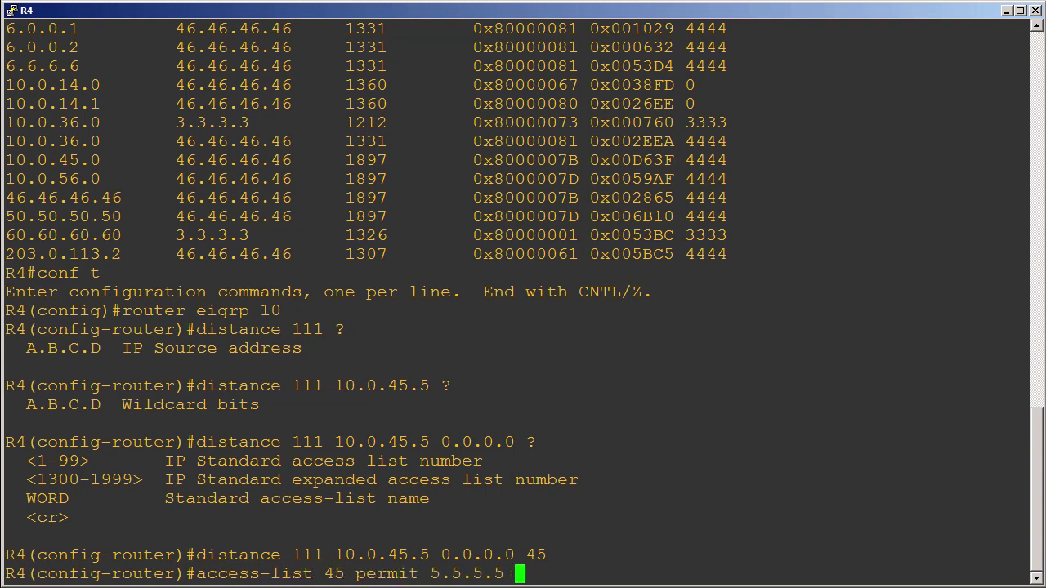
text(0.0.0.0)
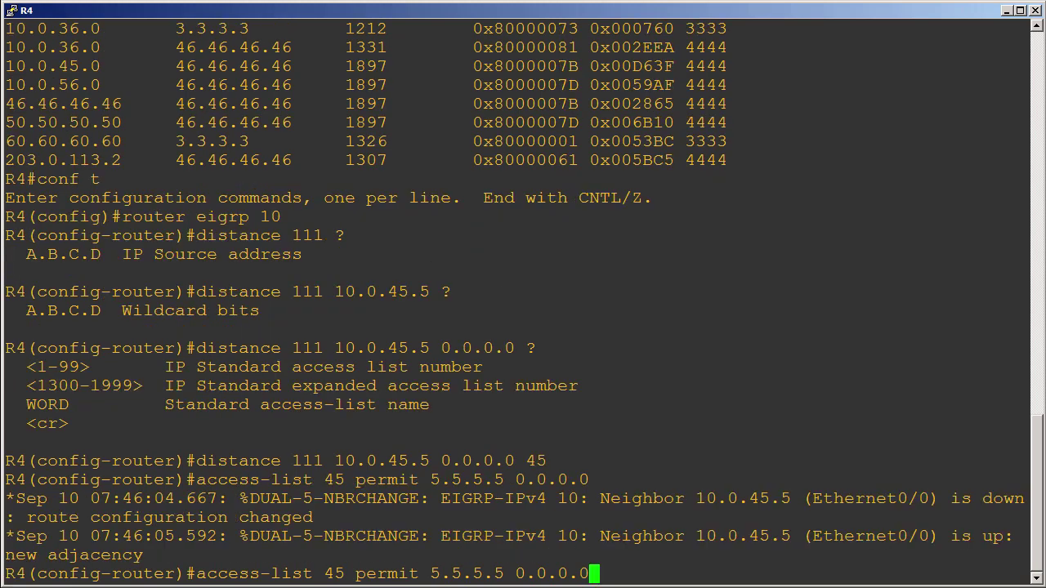
key(Return)
text(do sh ip route 5.5.5.5)
key(Return)
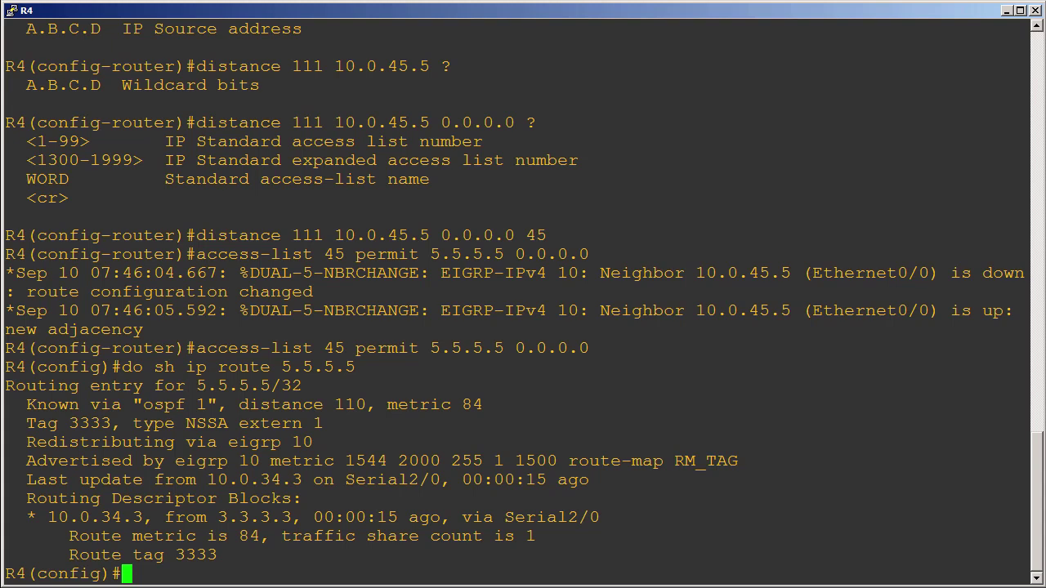
On R1, rerun the traceroute to 5.5.5.5 sourced from 1.1.1.1 with 'do trace 5.5.5.5 so 1.1.1.1'
key(alt+Tab)
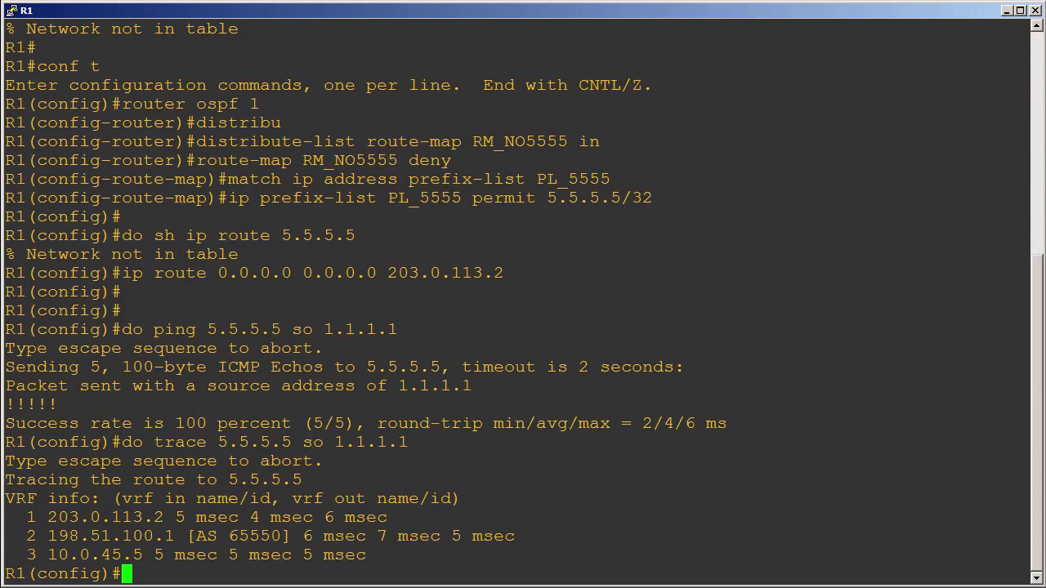
key(Return)
text(do trace 5.5.5.5 so 1.1.1.1)
key(Return)
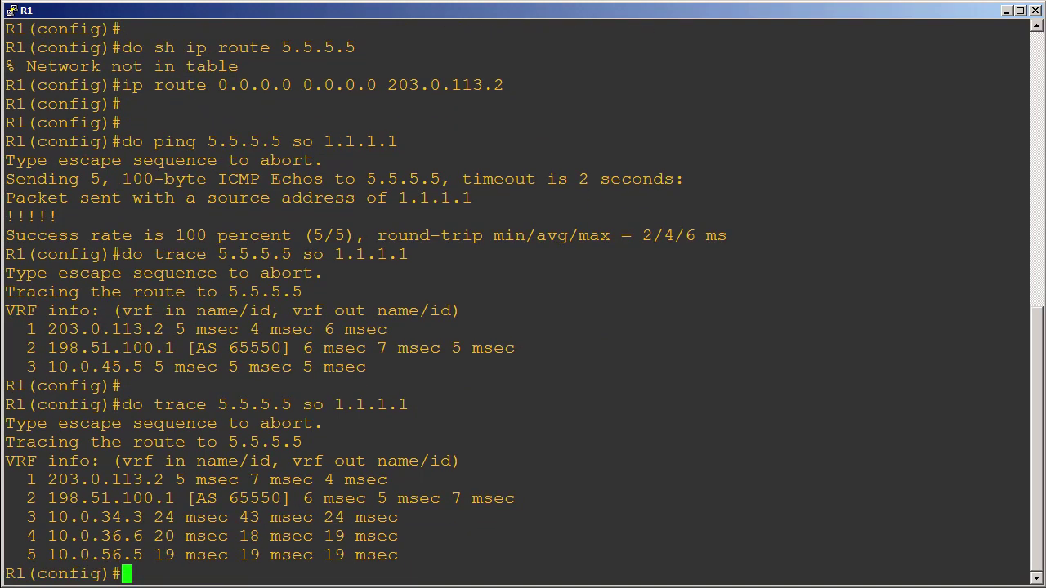